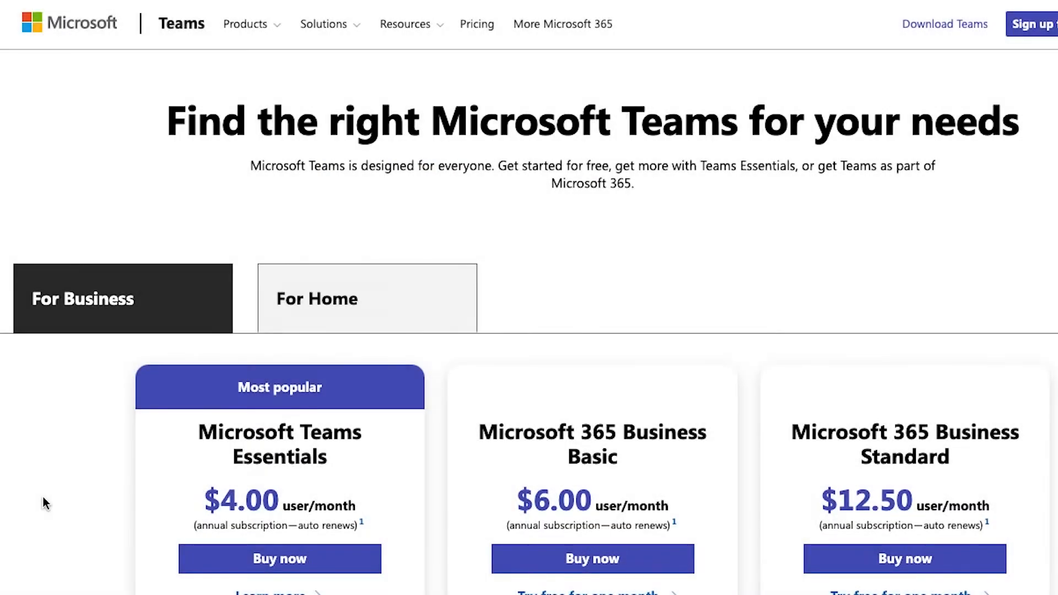
- Scroll past the pricing plans to the Webinars row of the Teams feature availability table
scroll(44, 498, down, 2)
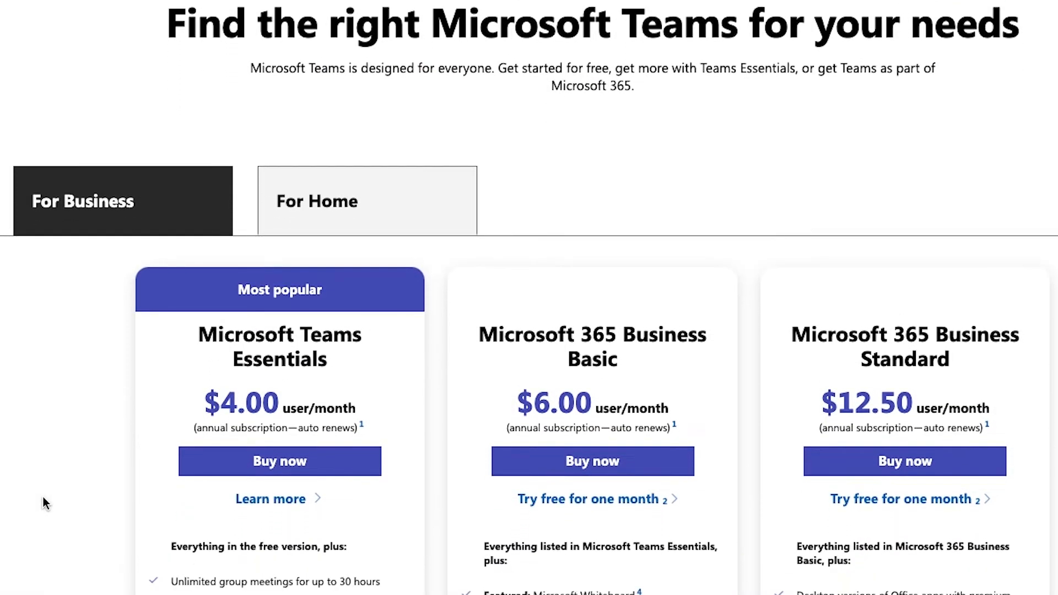
scroll(43, 498, down, 7)
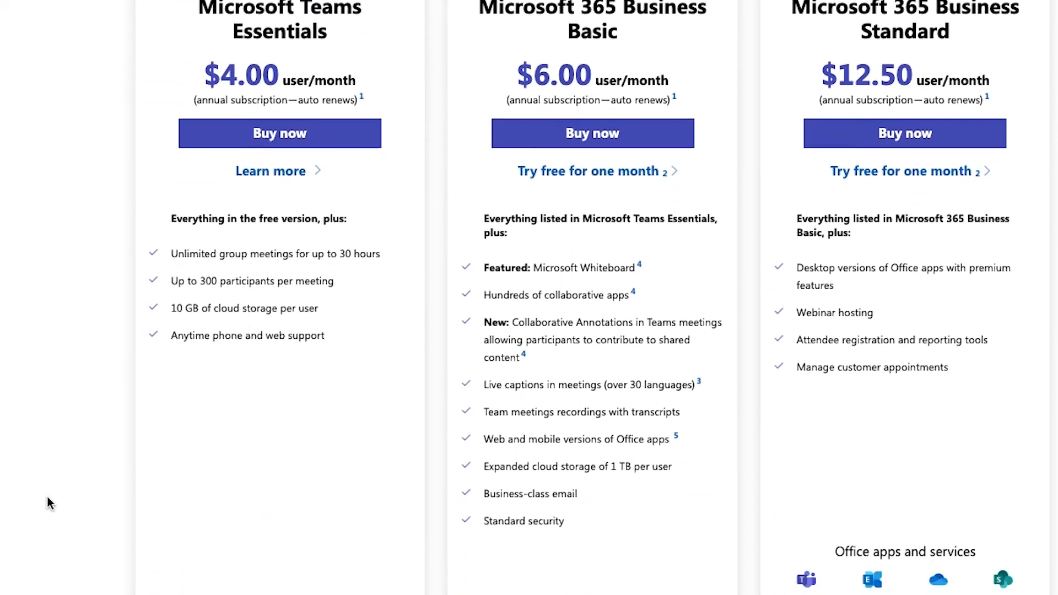
scroll(48, 502, down, 1)
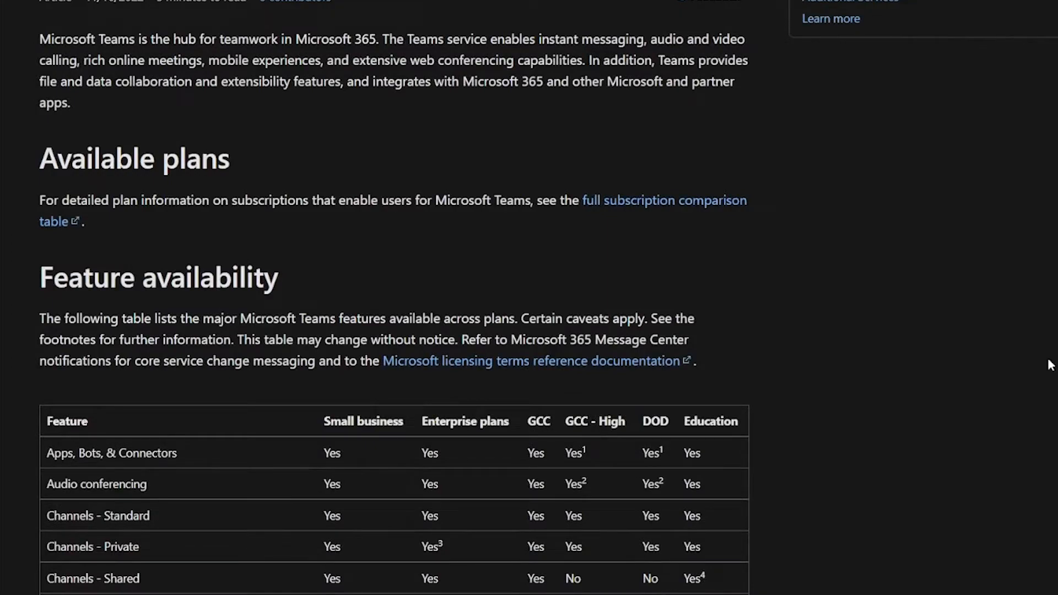
scroll(1049, 364, down, 6)
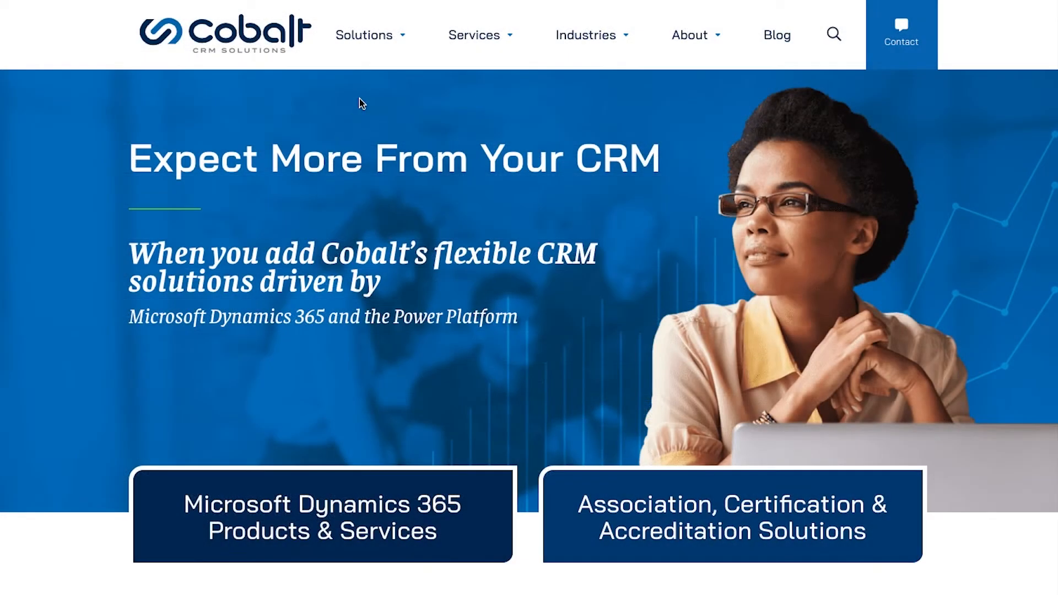
- Go to Services > Microsoft Licensing on the Cobalt site and scroll the Dynamics 365 Pricing Optimization page
mouse_move(396, 56)
mouse_move(473, 38)
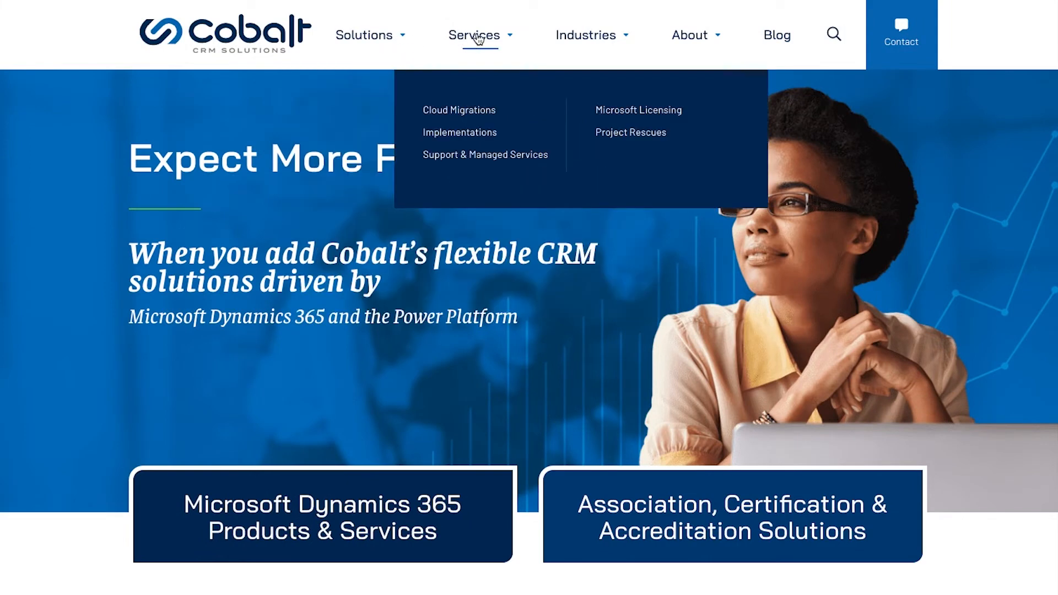
click(622, 114)
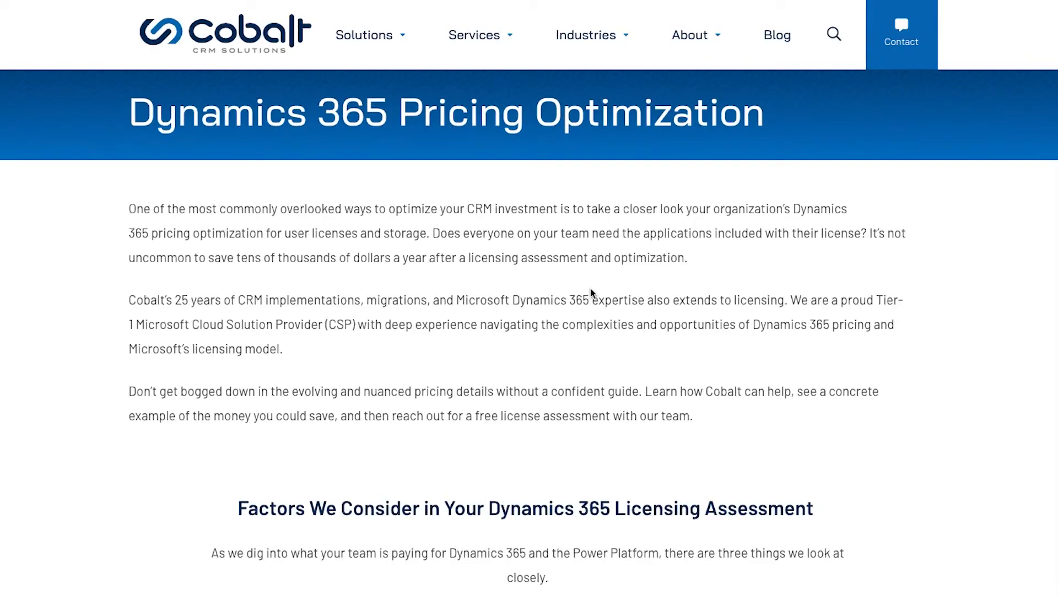
scroll(590, 290, down, 1)
scroll(589, 289, down, 4)
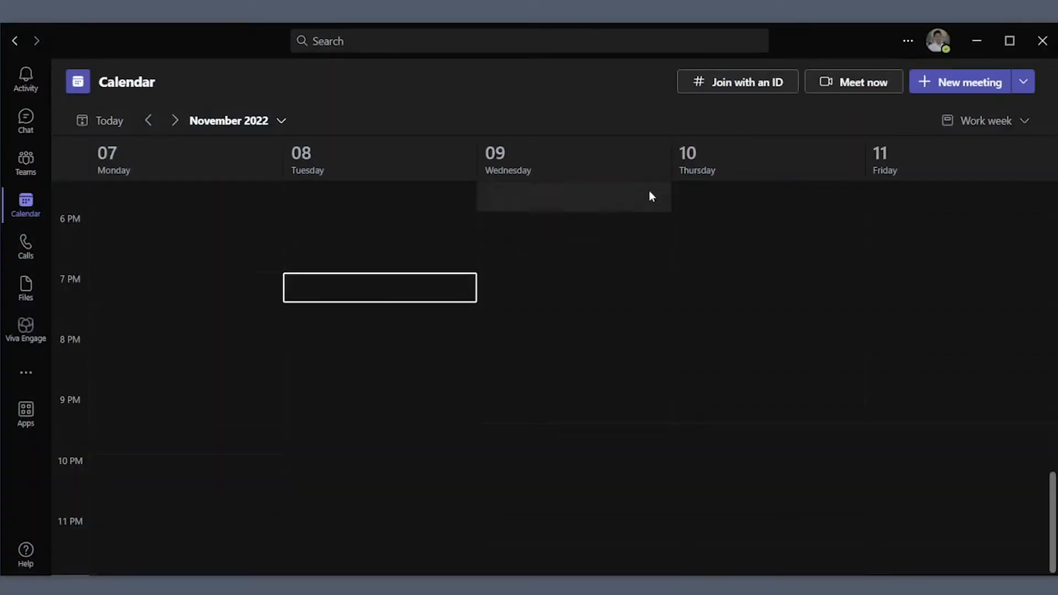
- Create a new Teams webinar titled 'Cobalt's New Release Webinar!'
click(1023, 82)
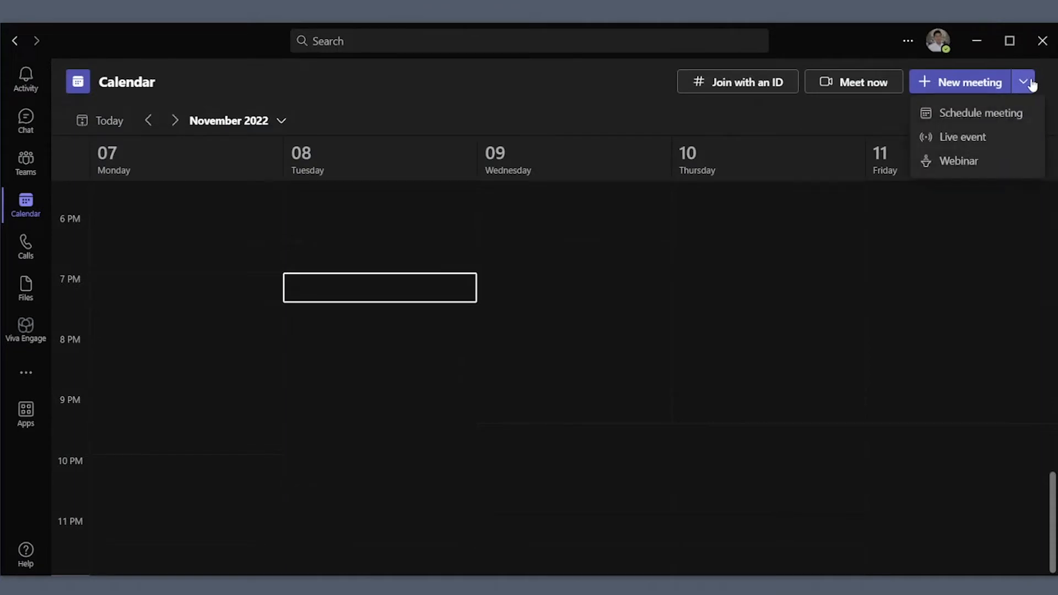
click(993, 161)
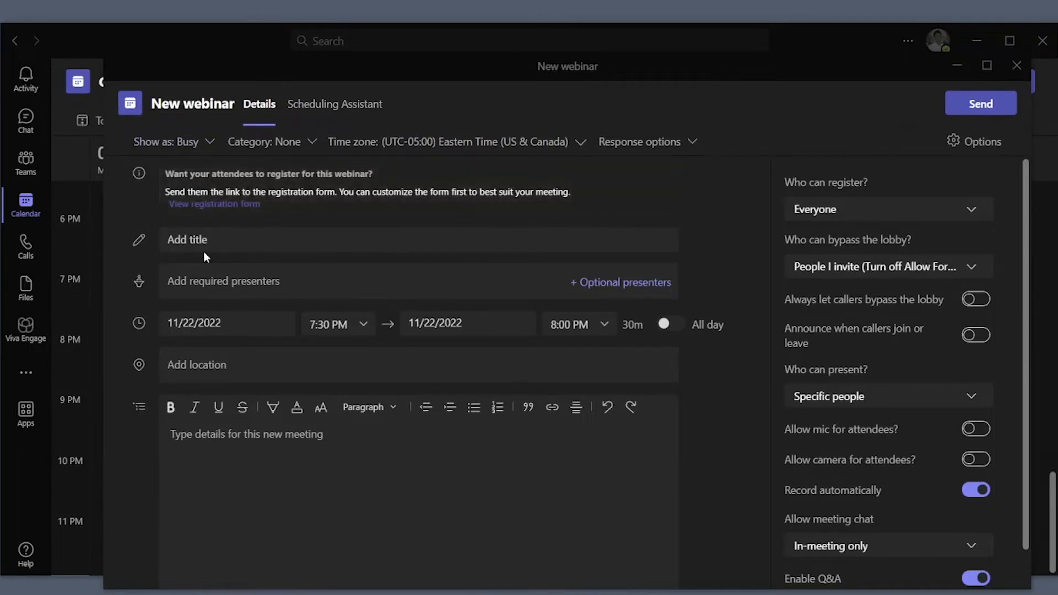
click(203, 252)
text(Cobalt's New Release Webinar!)
- Add two required presenters from the suggested contacts
click(269, 281)
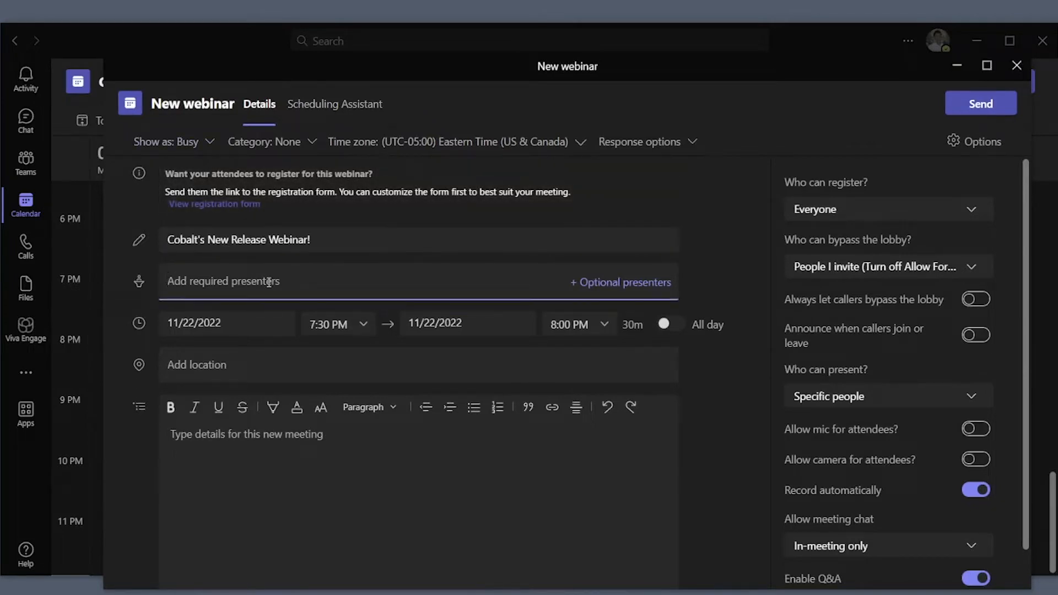
text(ele)
click(288, 312)
text(annie)
click(371, 329)
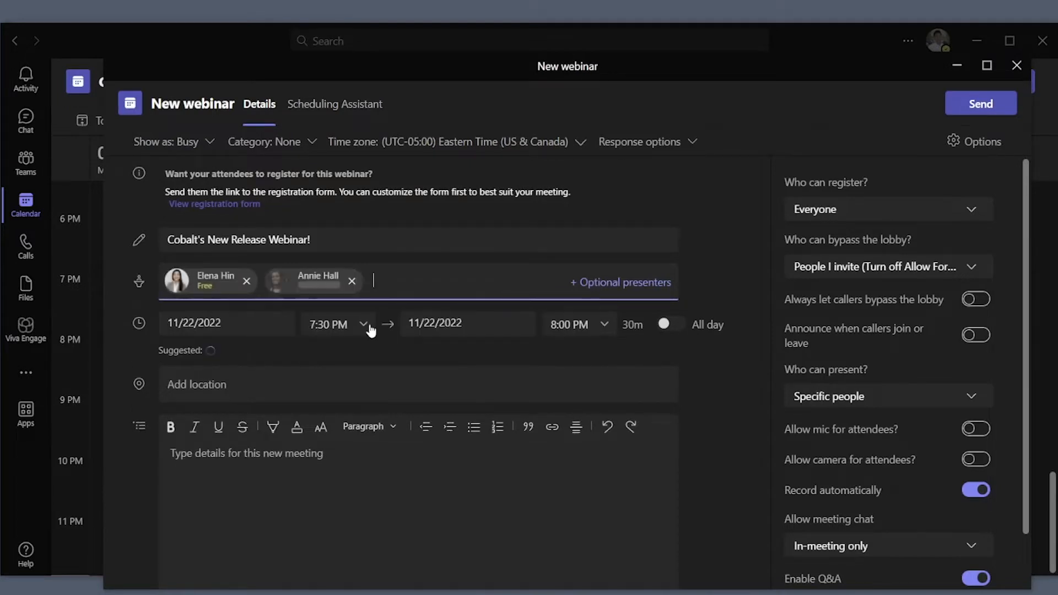
click(313, 465)
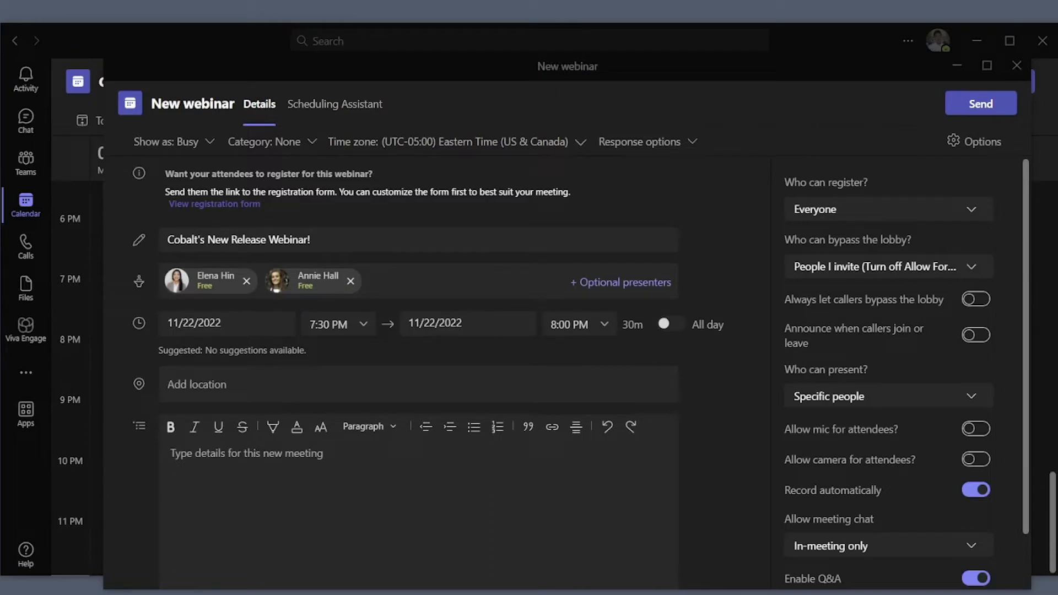
- Paste the welcome message as the description and change the start time to 7:15 PM
click(359, 499)
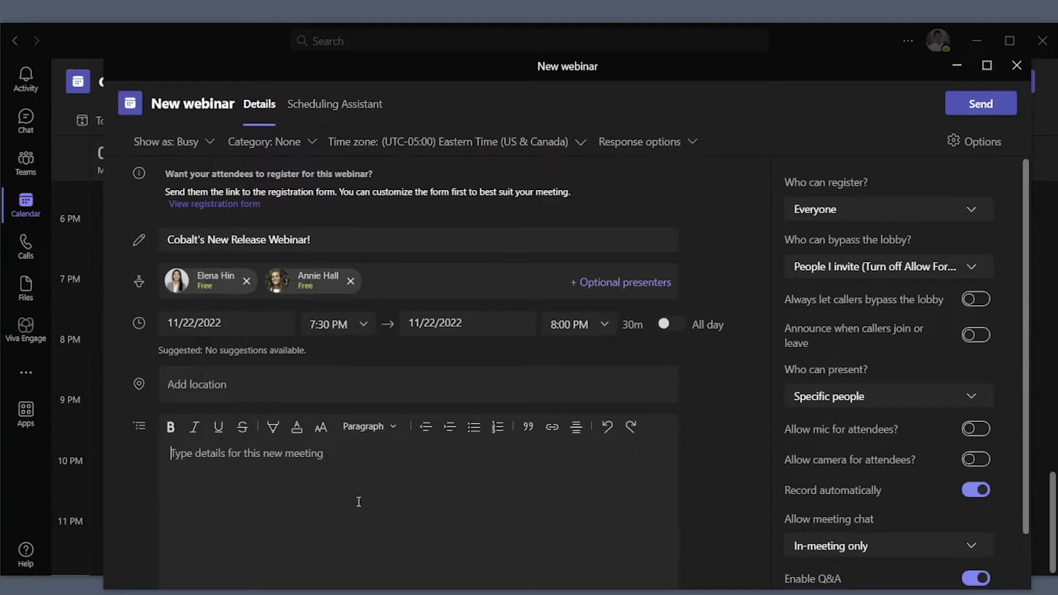
text(Welcome everyone to Cobalt's New Release 2022!   We will be taking a deeper dive into our newest functionalities and updates to our software.    Our SPG presenters, Hanool and Elena, will go over our newly implemented features and our Product Manager, Annie, will give us a short demonstration.   Chats will be open for any questions during the Webinar!)
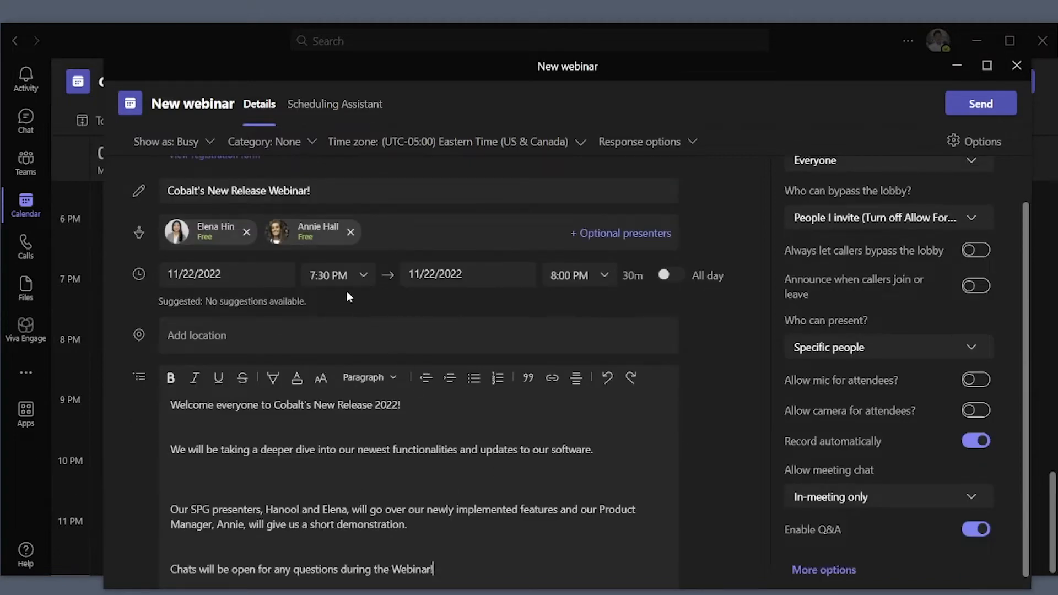
click(328, 274)
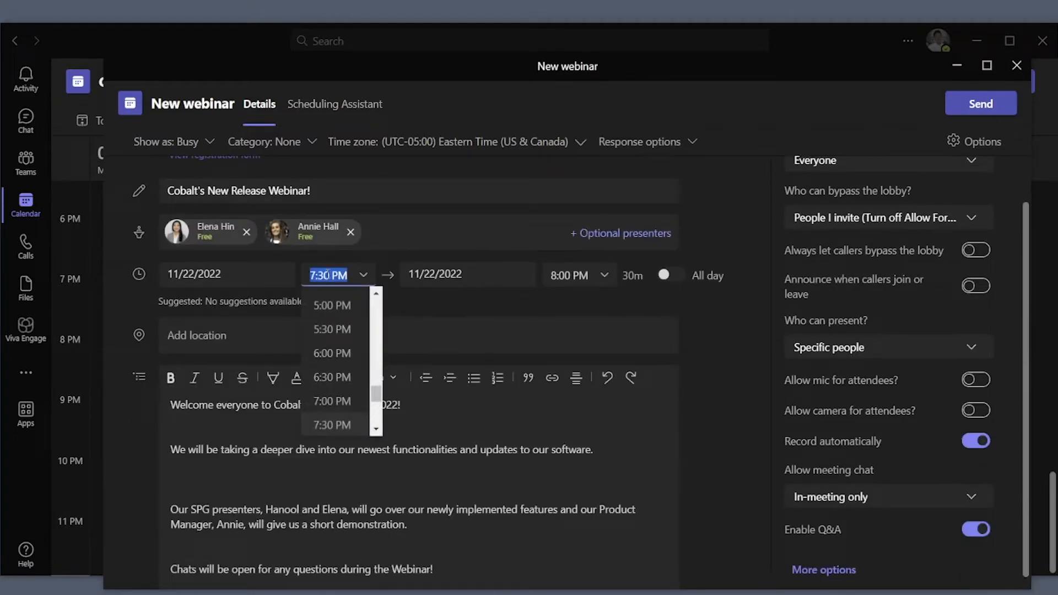
click(327, 274)
key(BackSpace)
key(BackSpace)
key(BackSpace)
text(:15)
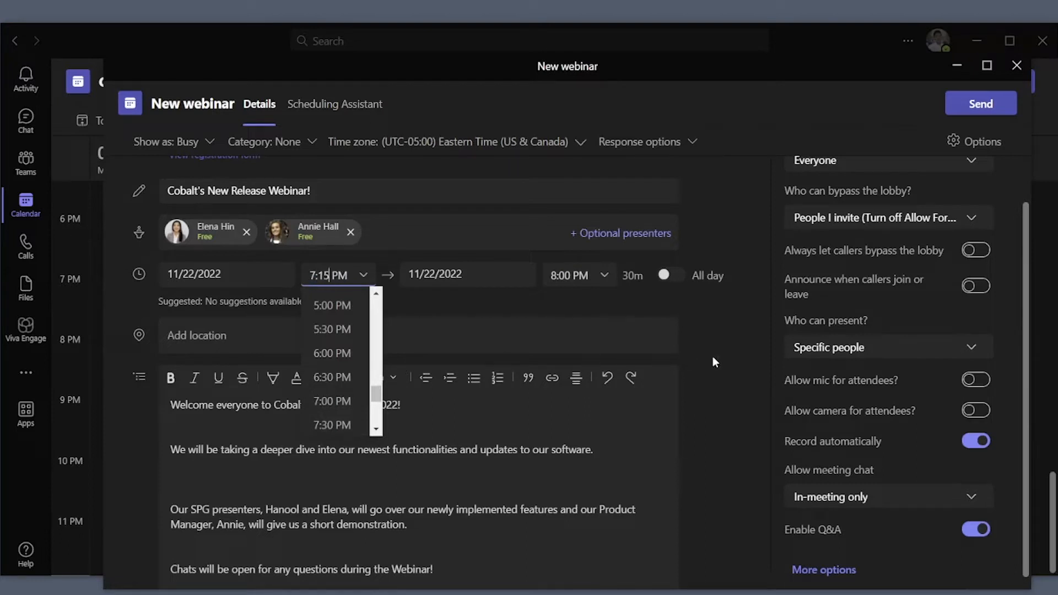
click(713, 357)
- Make the 'Welcome everyone to Cobalt's New Release 2022!' line Large
click(419, 407)
drag(420, 407, 154, 389)
click(330, 380)
click(319, 297)
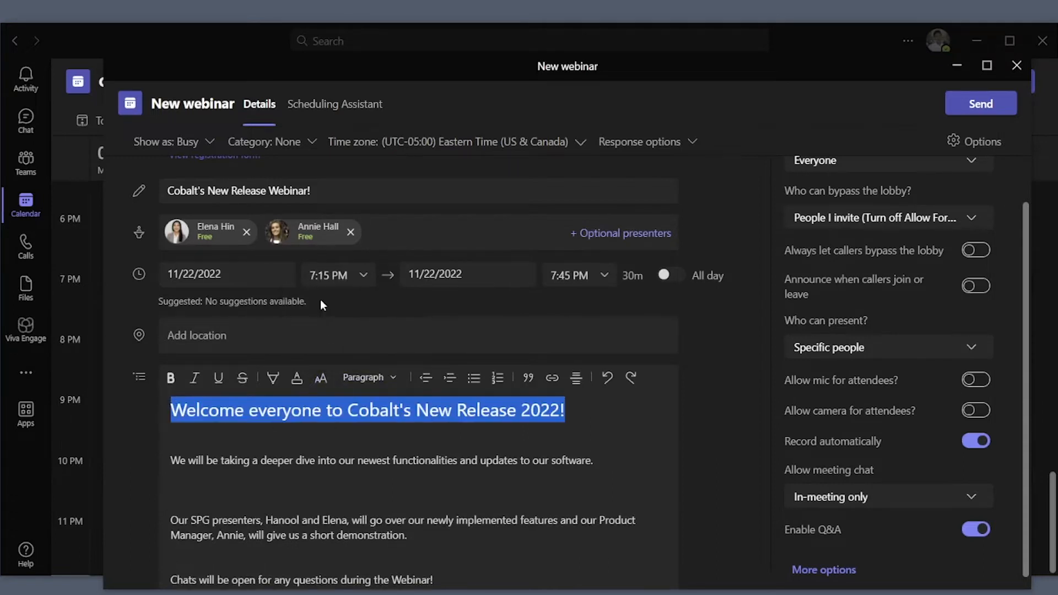
click(626, 442)
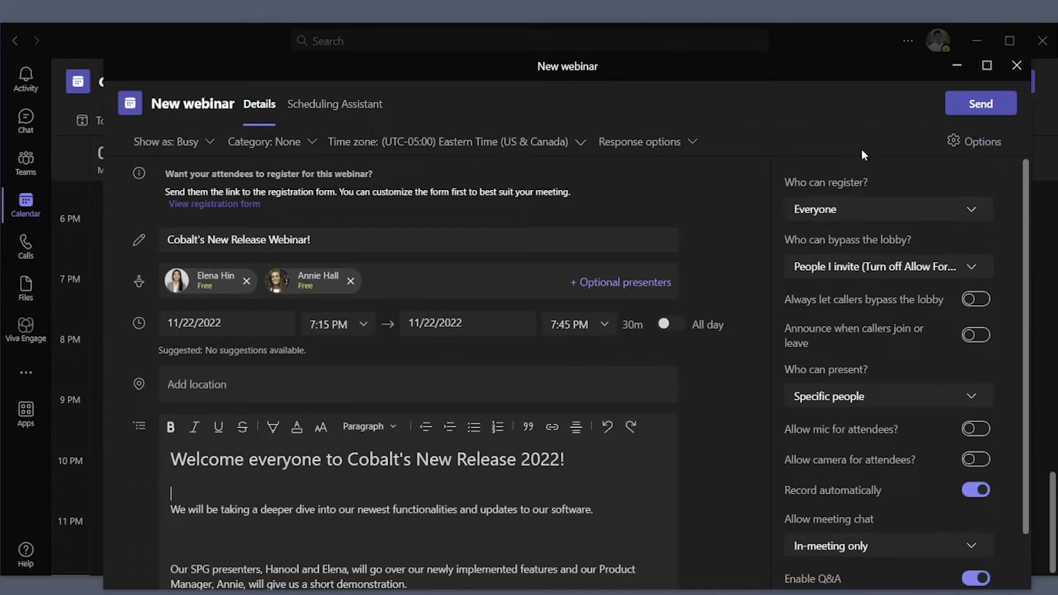
- Keep registration open to Everyone and let Everyone, including callers, bypass the lobby
click(961, 216)
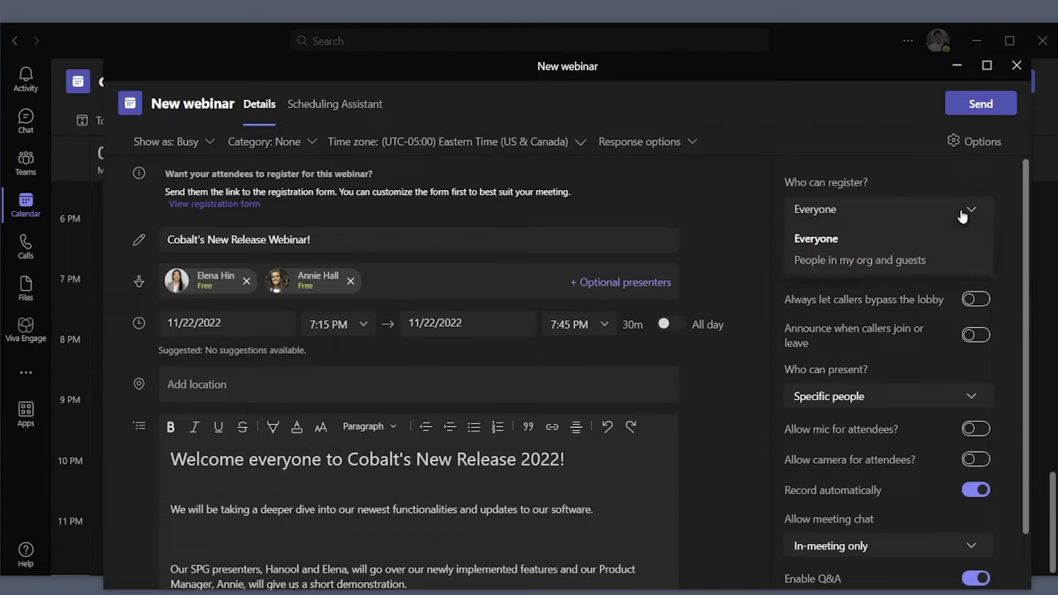
click(894, 234)
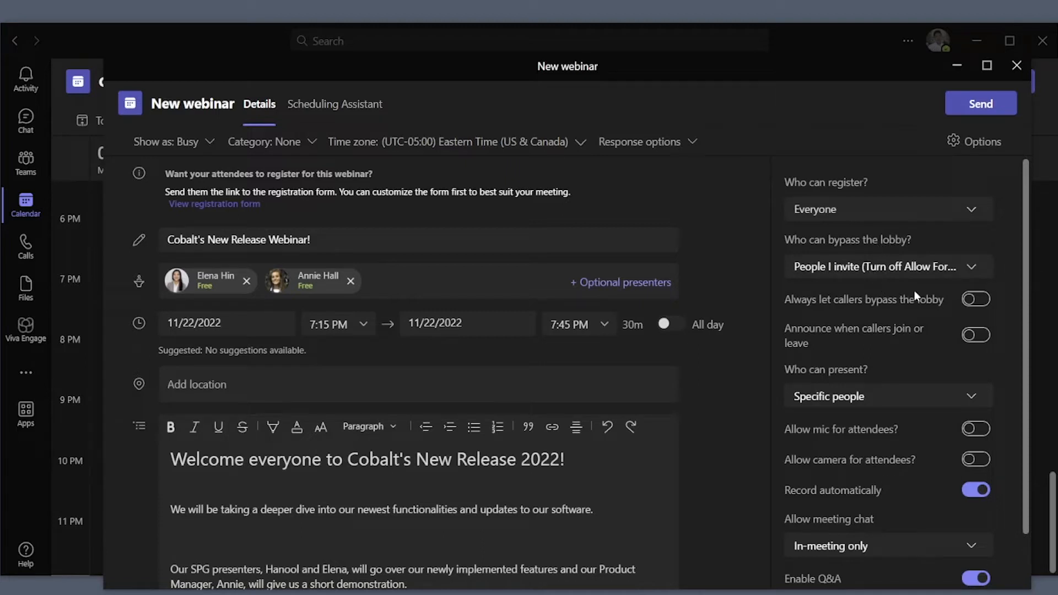
click(979, 304)
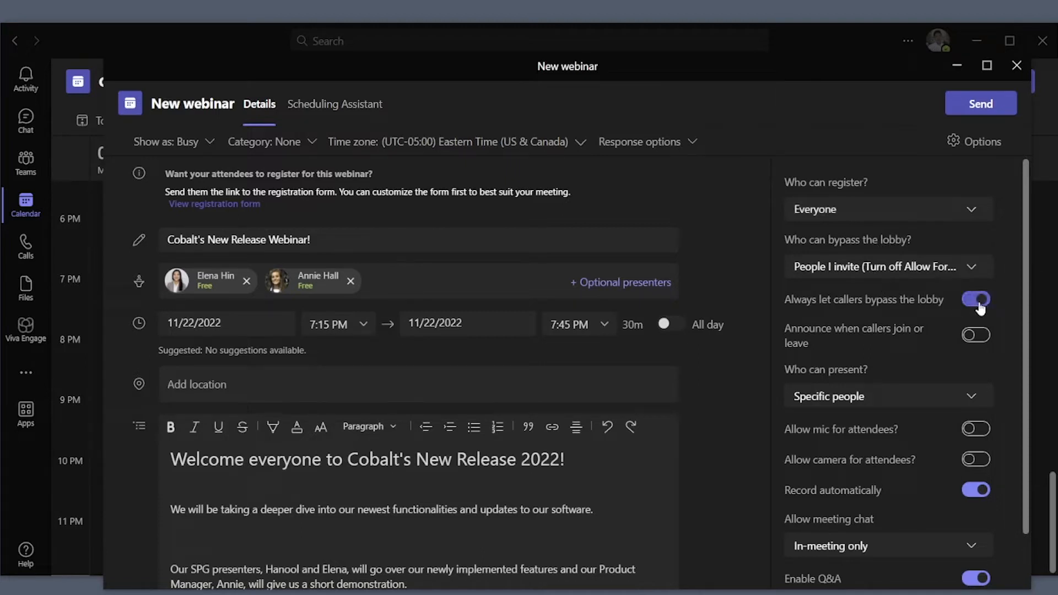
click(973, 268)
click(928, 292)
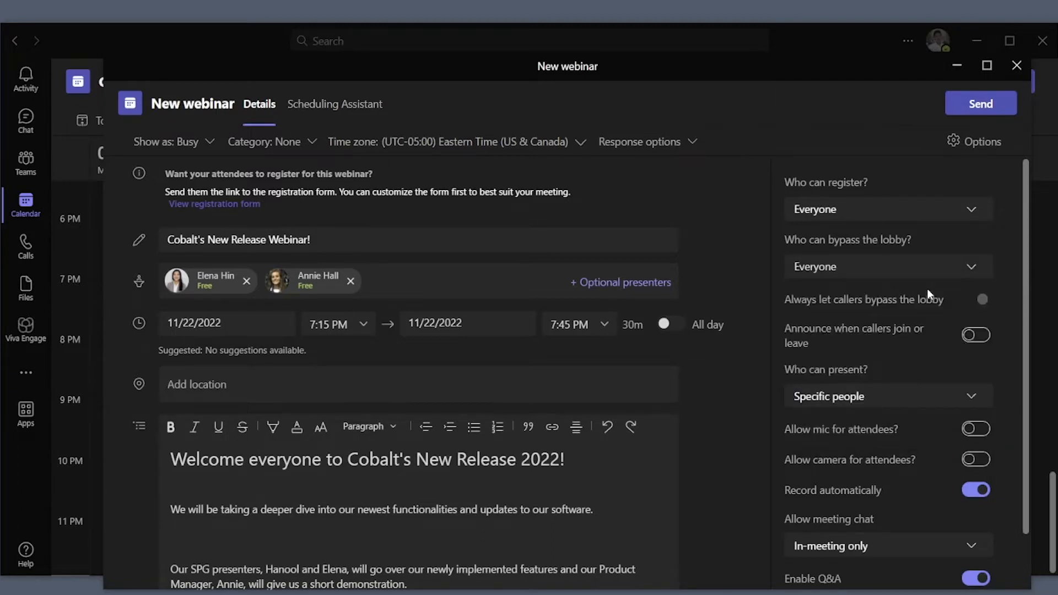
- Set Who can present to Only me and co-organizers and close the options pane
scroll(926, 289, down, 2)
click(914, 336)
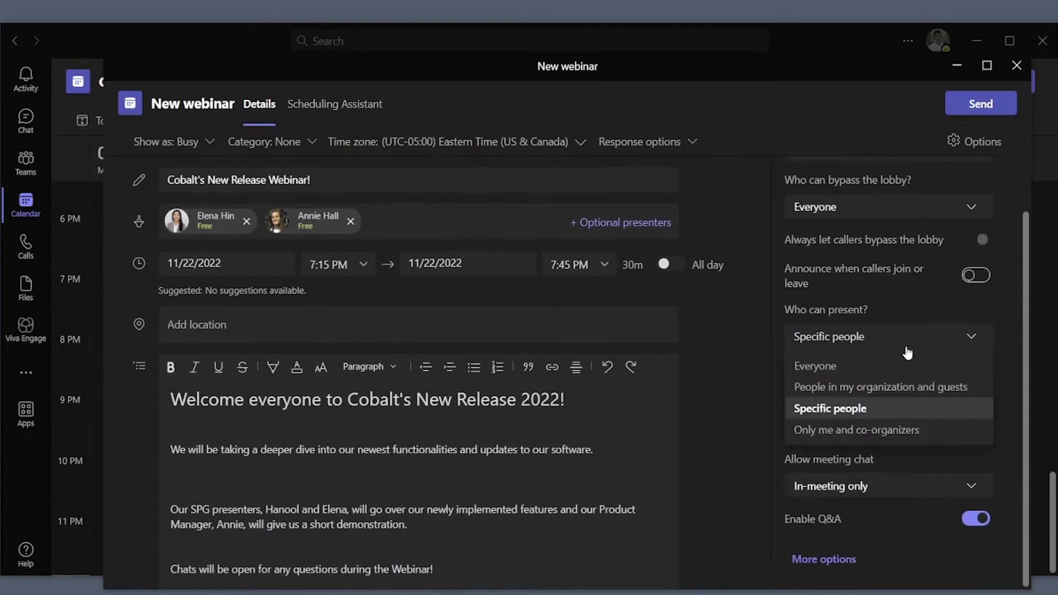
click(891, 429)
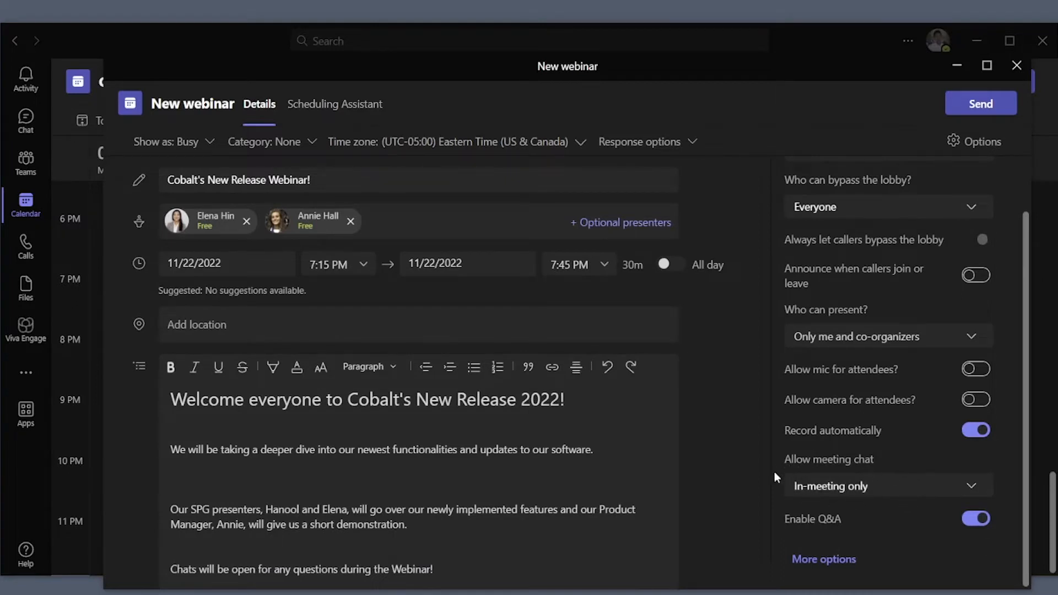
click(980, 145)
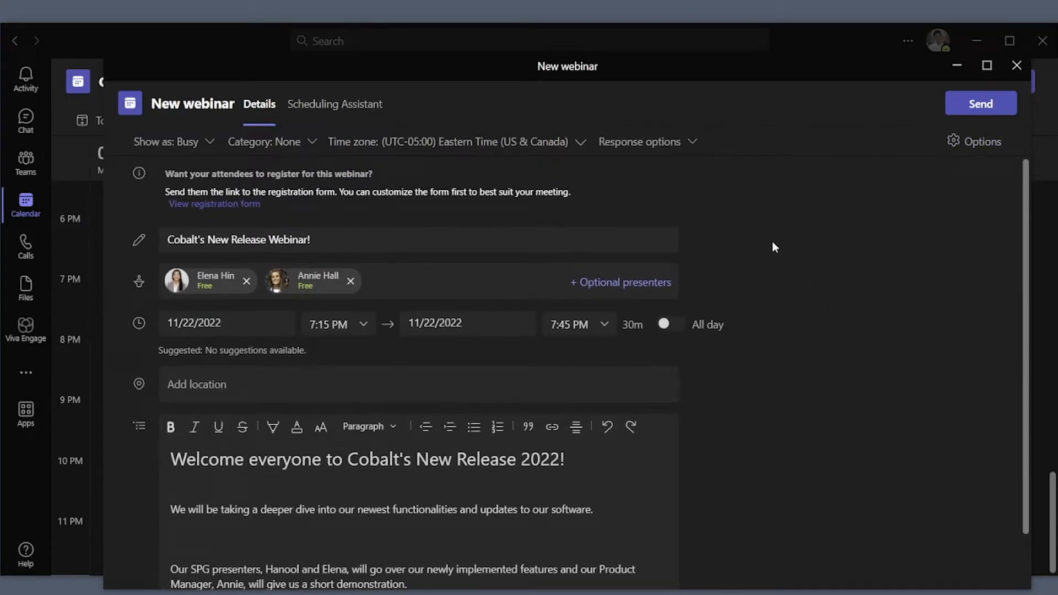
- Upload Cobalt-Logo from Pictures > Saved Pictures as the registration form's banner image
click(251, 204)
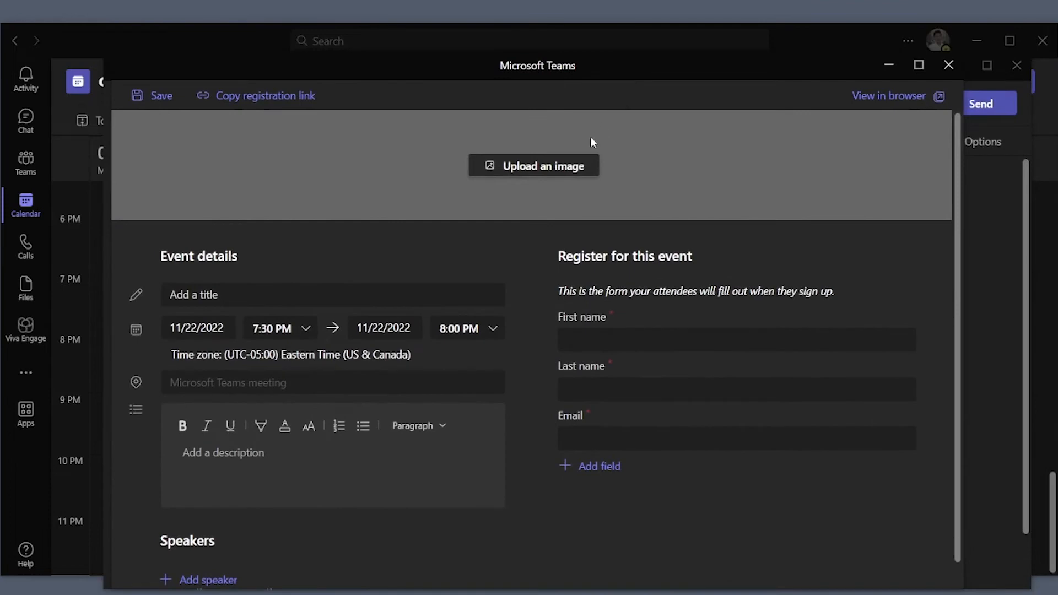
click(559, 167)
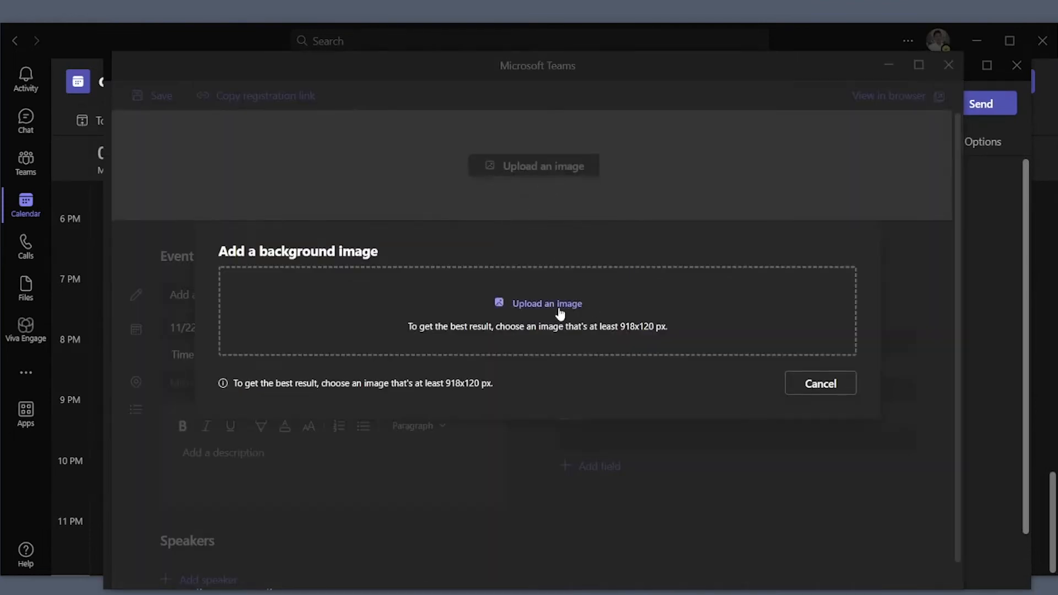
click(536, 306)
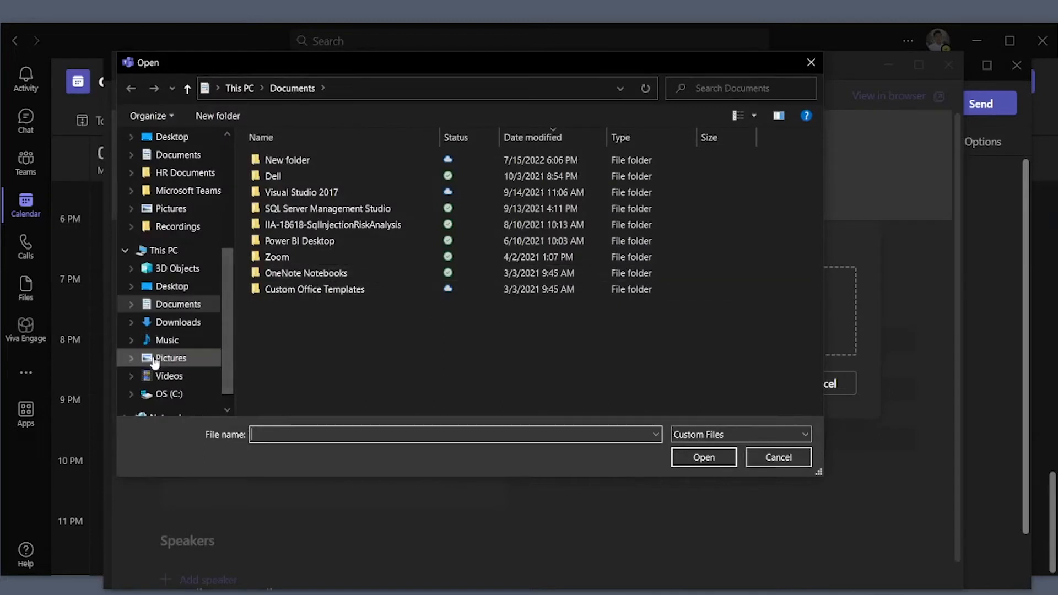
click(133, 358)
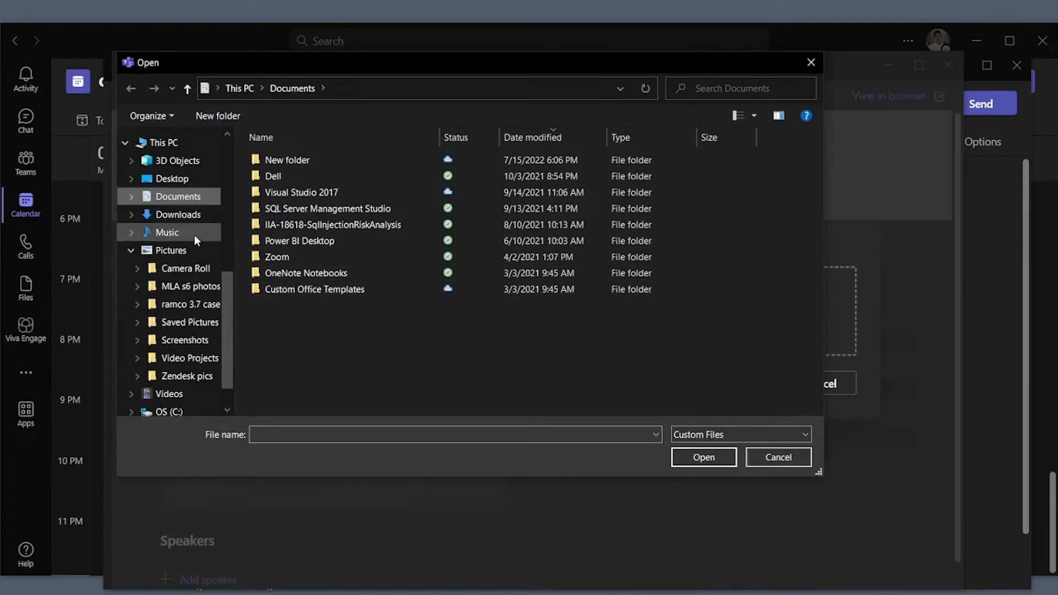
click(188, 323)
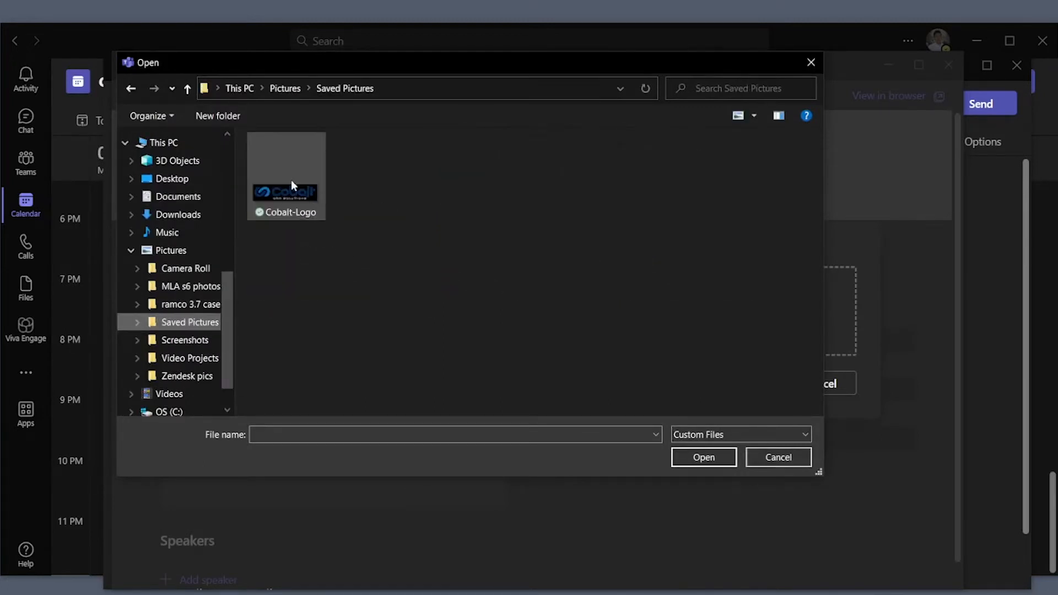
double_click(291, 179)
click(820, 494)
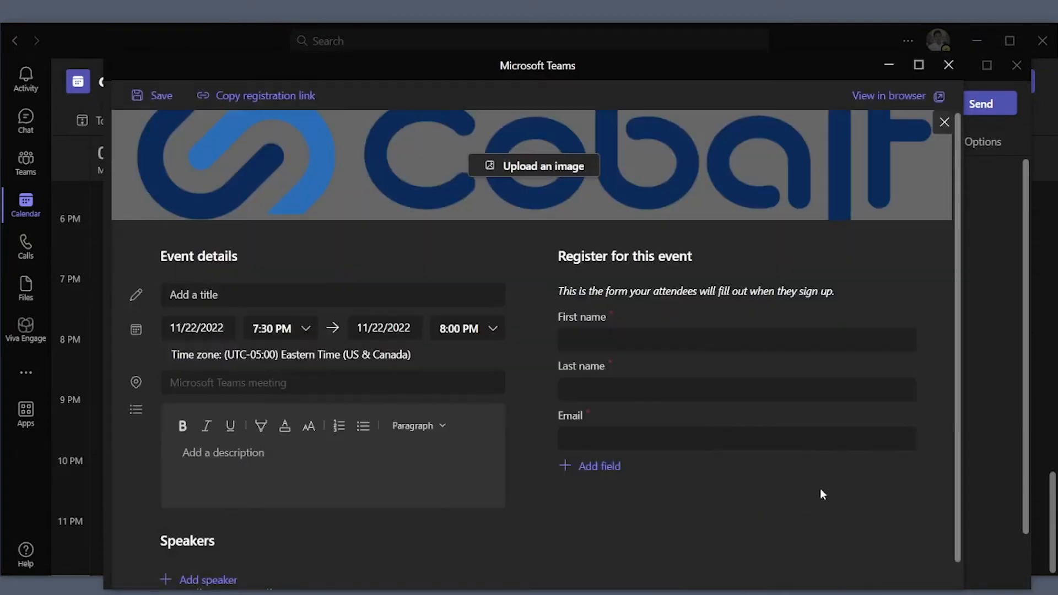
- Paste 'Cobalt's New Release Webinar!' as the registration page event title
click(330, 299)
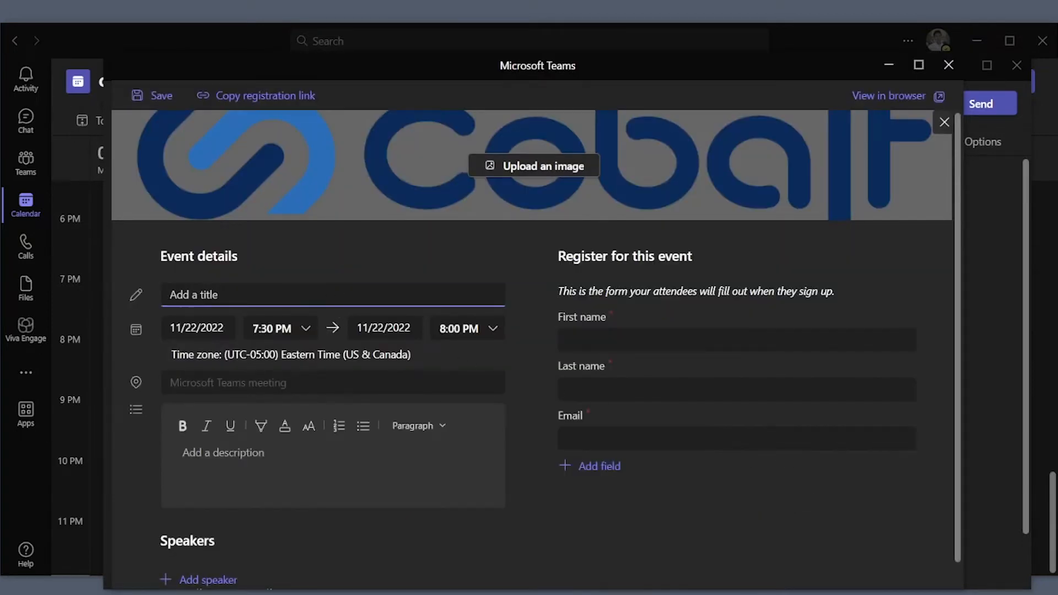
key(alt+Tab)
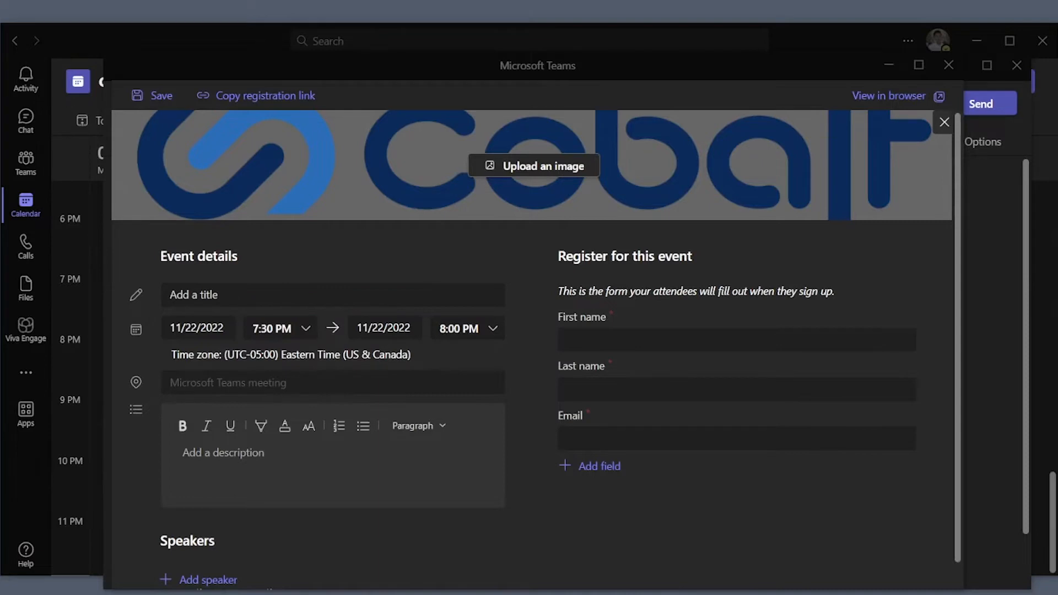
click(362, 295)
text(Cobalt's New Release Webinar!)
click(297, 462)
- Add a speaker to the event by pasting the speaker's name
scroll(625, 427, down, 1)
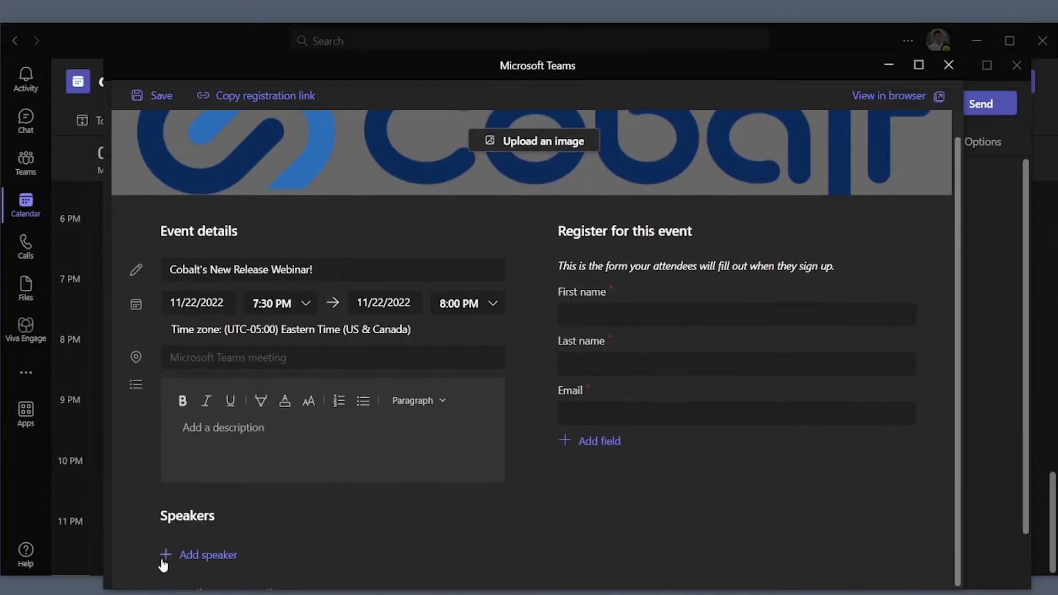
click(193, 555)
scroll(308, 531, down, 2)
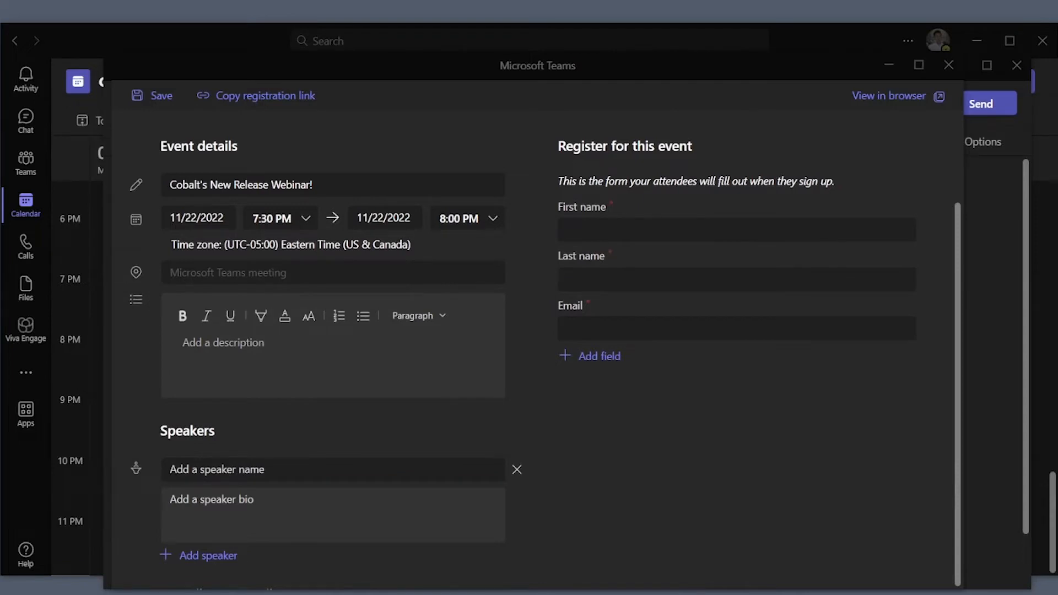
click(428, 470)
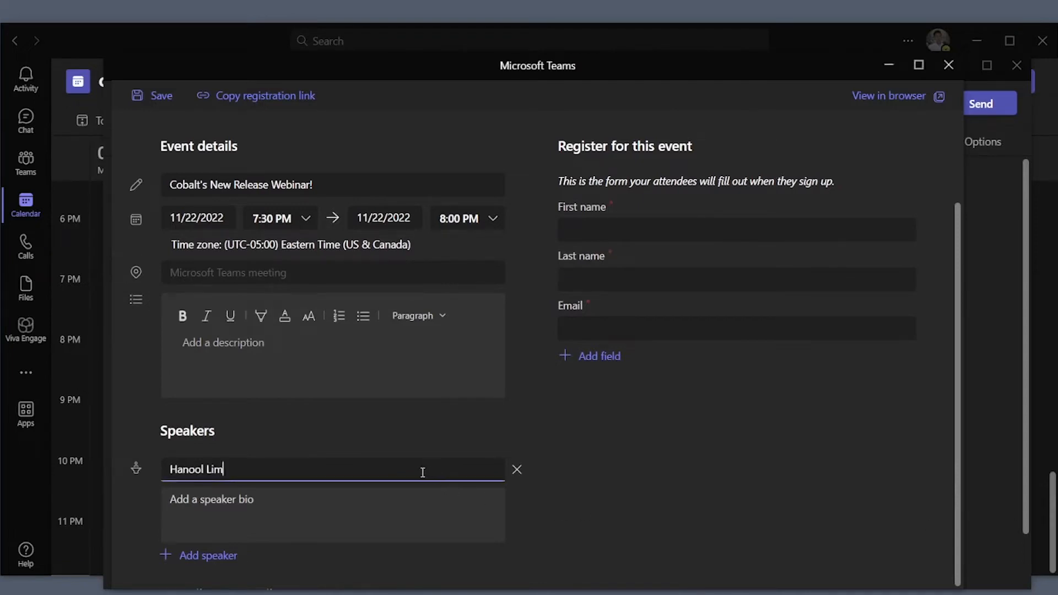
scroll(829, 490, up, 2)
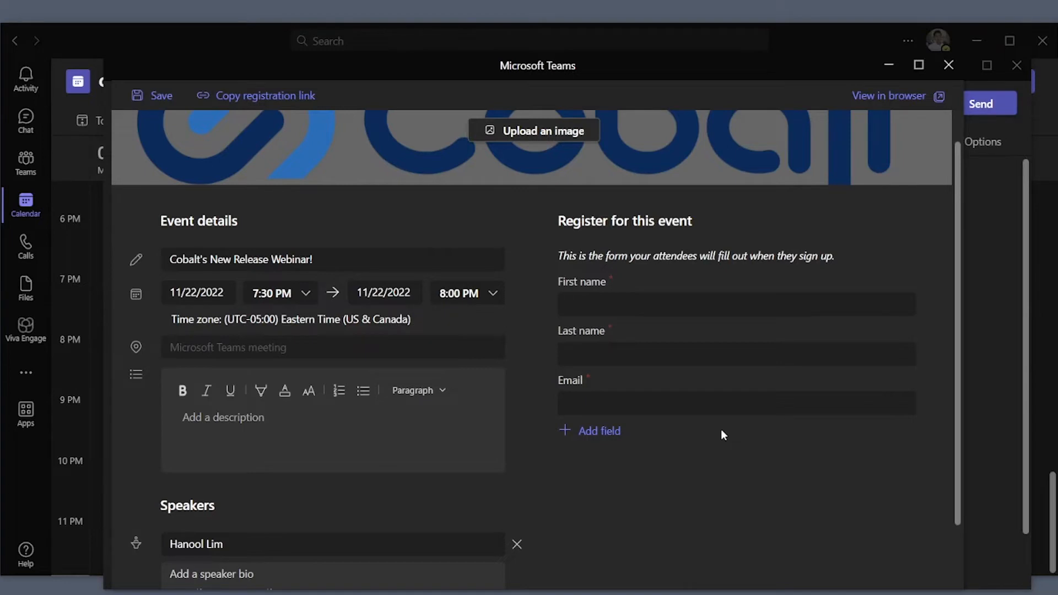
scroll(720, 435, down, 2)
click(597, 360)
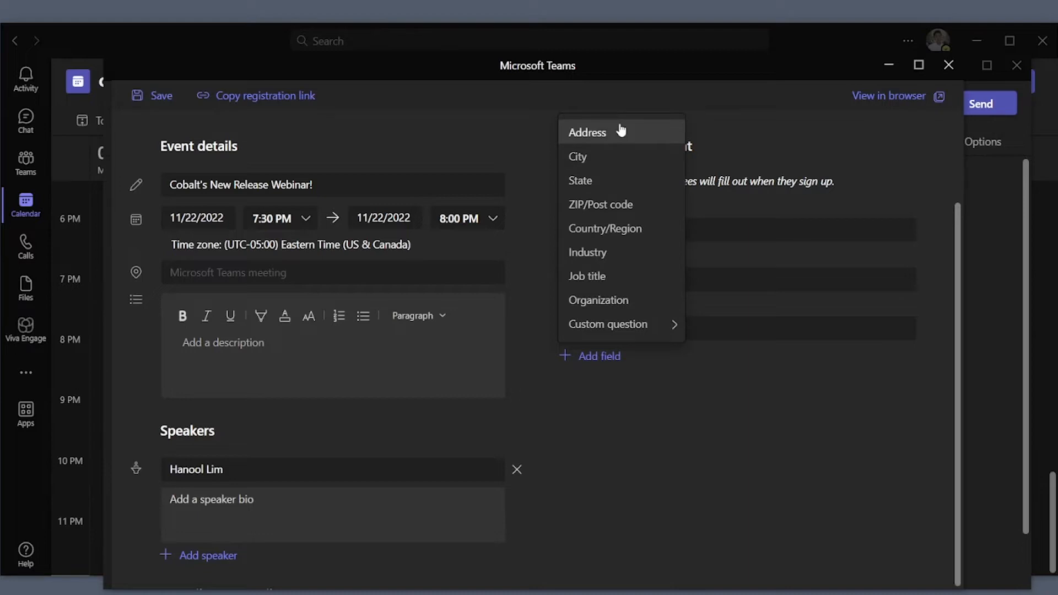
- Add optional State, Country/Region, Job title and Organization fields from the Add field list
click(625, 179)
click(606, 420)
click(605, 284)
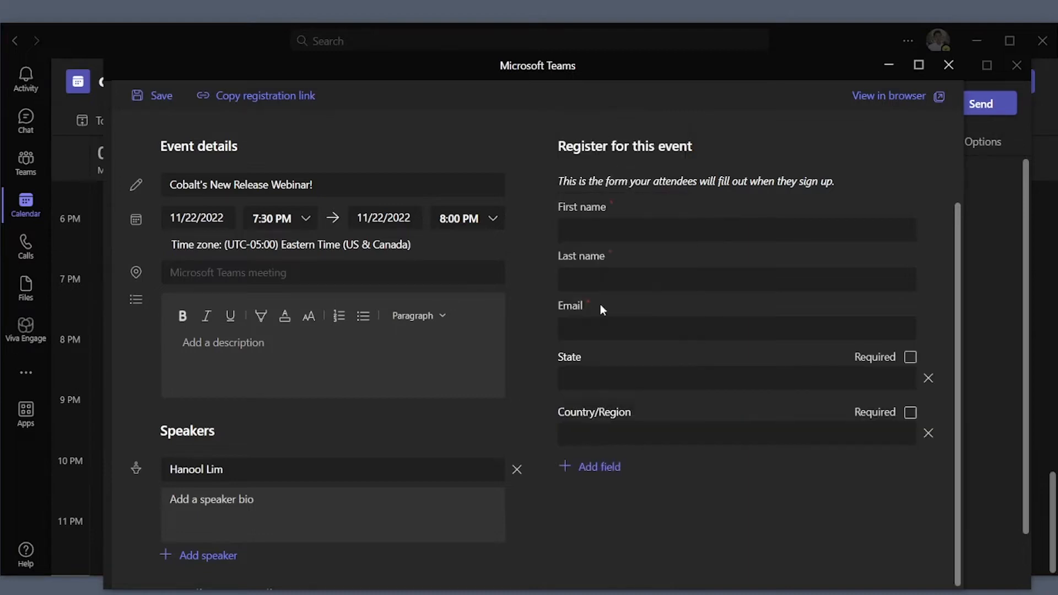
click(605, 466)
click(615, 388)
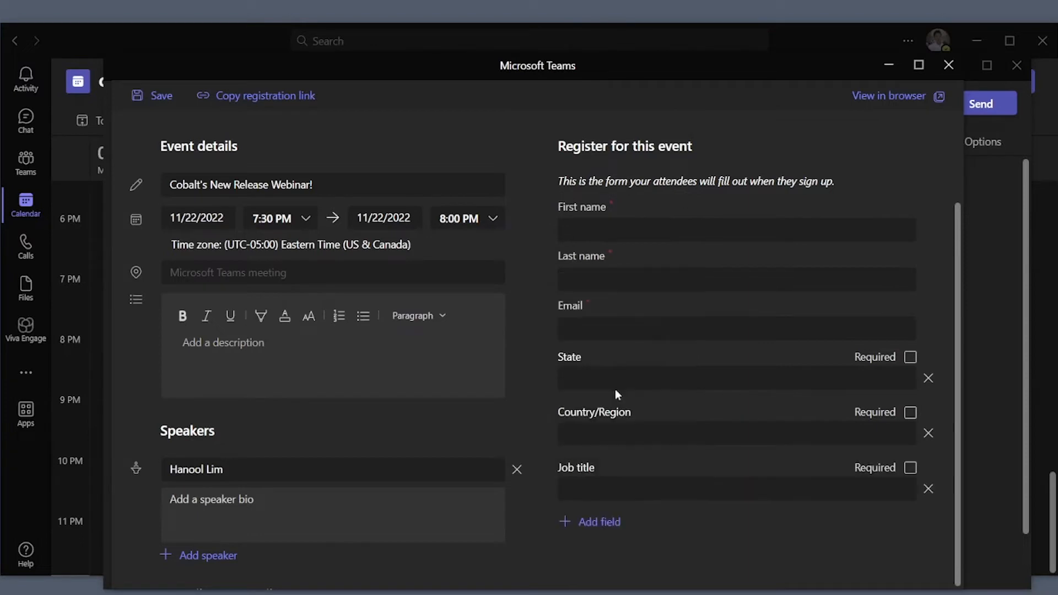
click(618, 469)
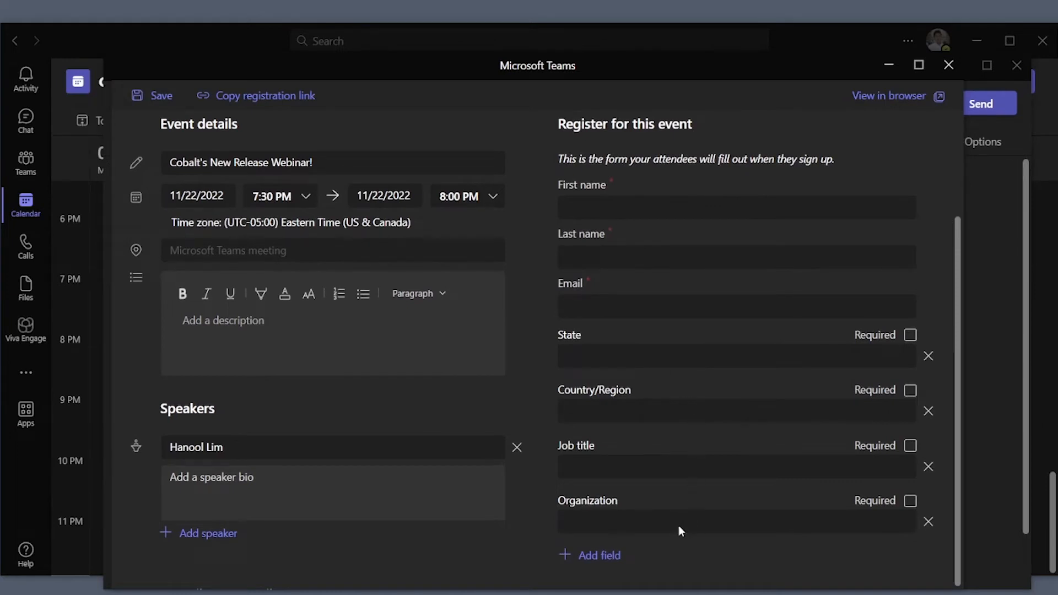
click(616, 555)
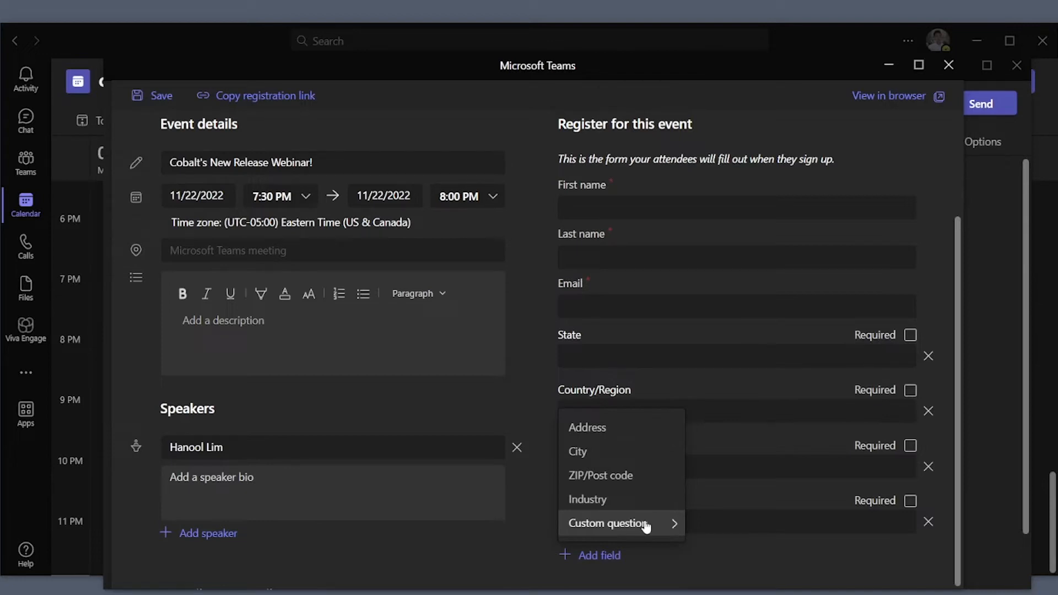
- Add a free-text custom question 'Phone Number'
mouse_move(646, 527)
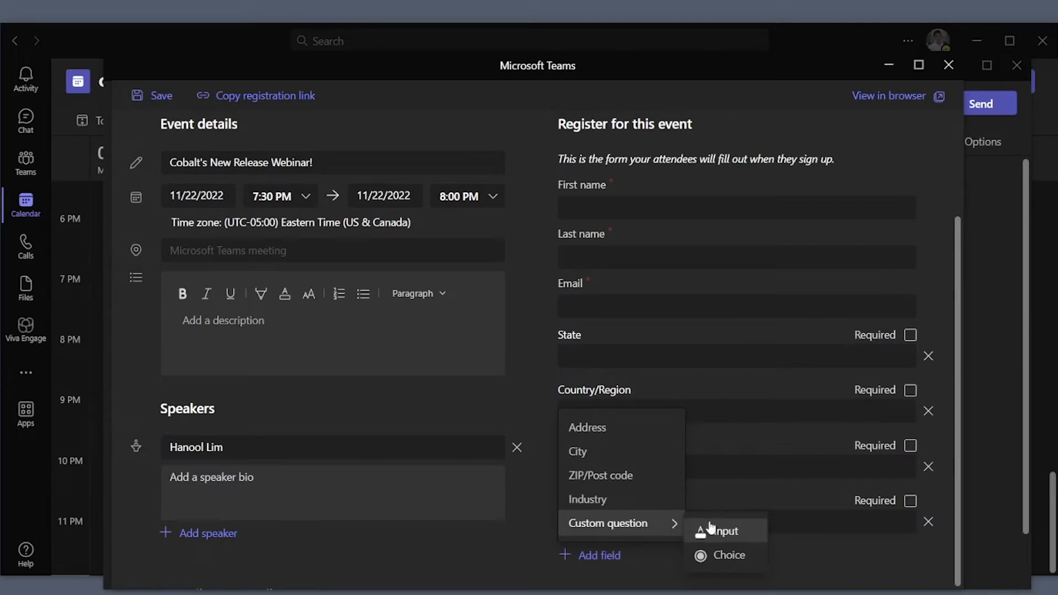
click(745, 533)
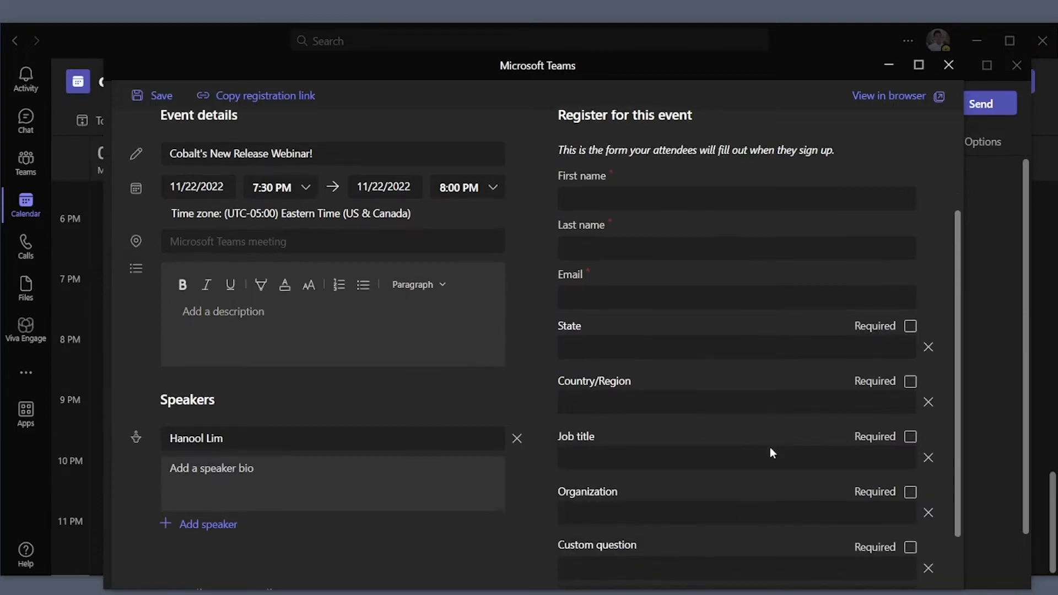
scroll(769, 447, down, 2)
click(706, 502)
text(Phone Num)
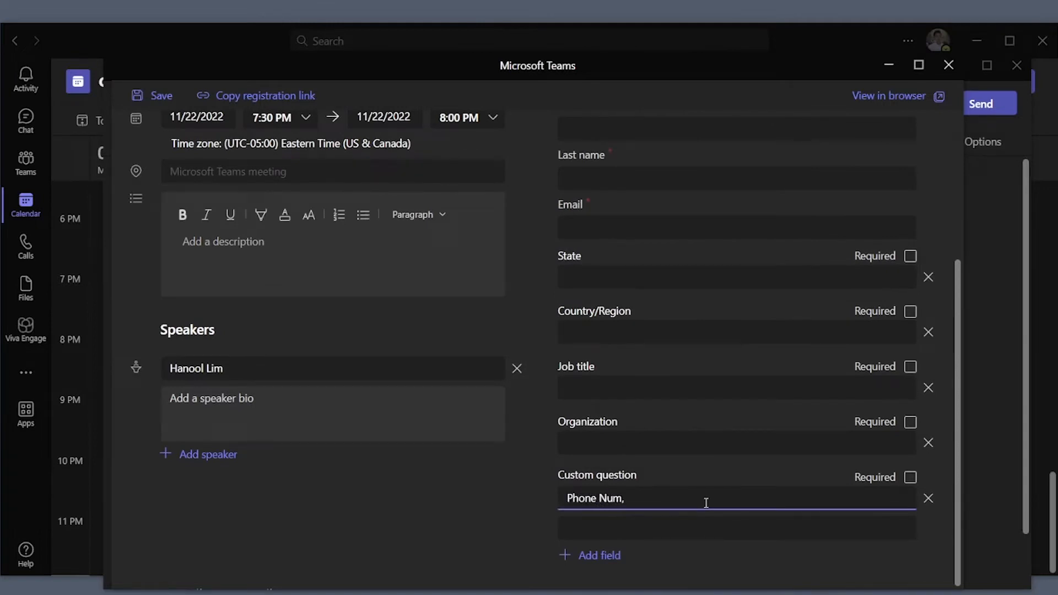
text(ber)
- Add the choice question 'Have you joined our Webinars before?' and make both custom questions required
click(587, 556)
mouse_move(622, 530)
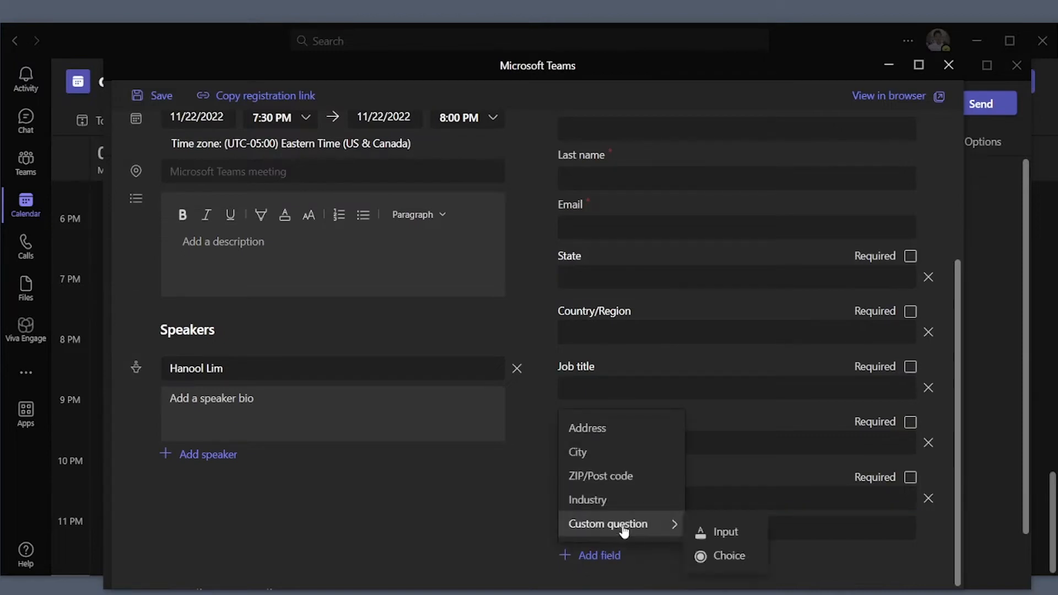
click(716, 555)
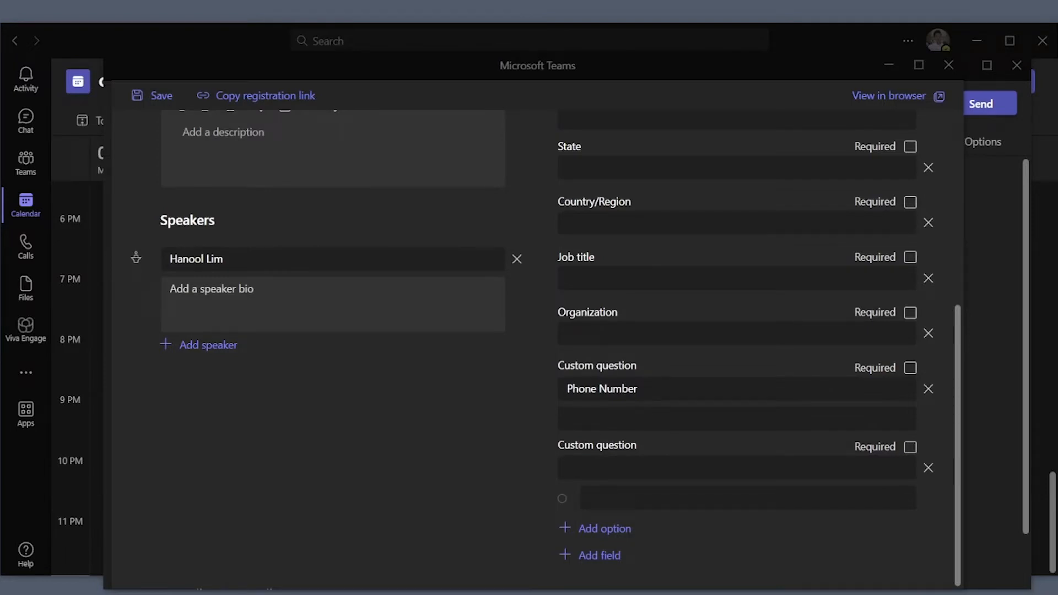
click(632, 466)
text(Have you joined our Webinars before)
text(?)
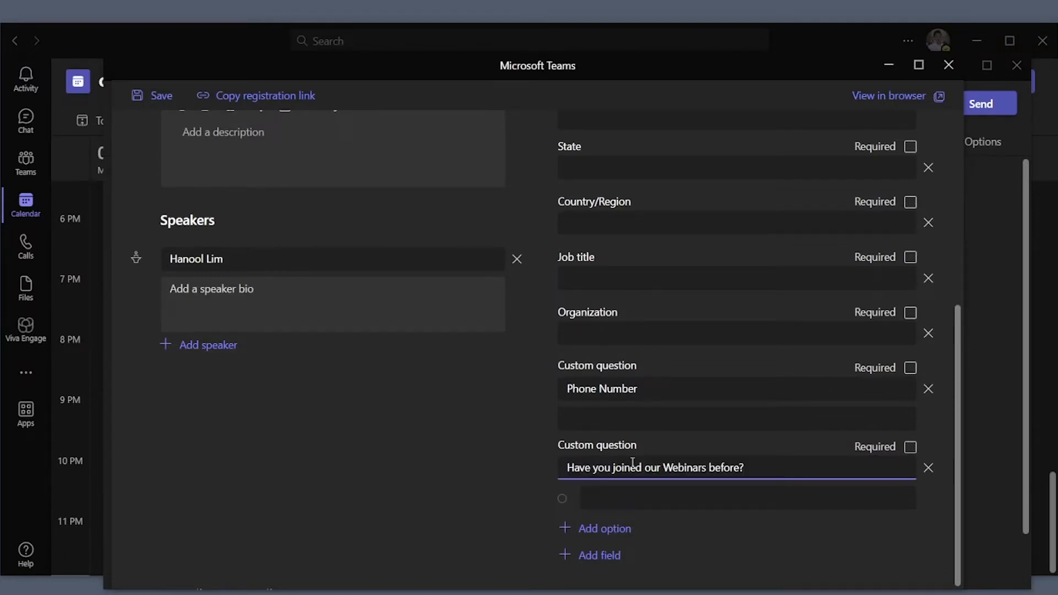
click(910, 368)
click(911, 447)
- Give the choice question Yes and No options, save the form, and copy the registration link
click(761, 497)
text(Yes)
click(605, 528)
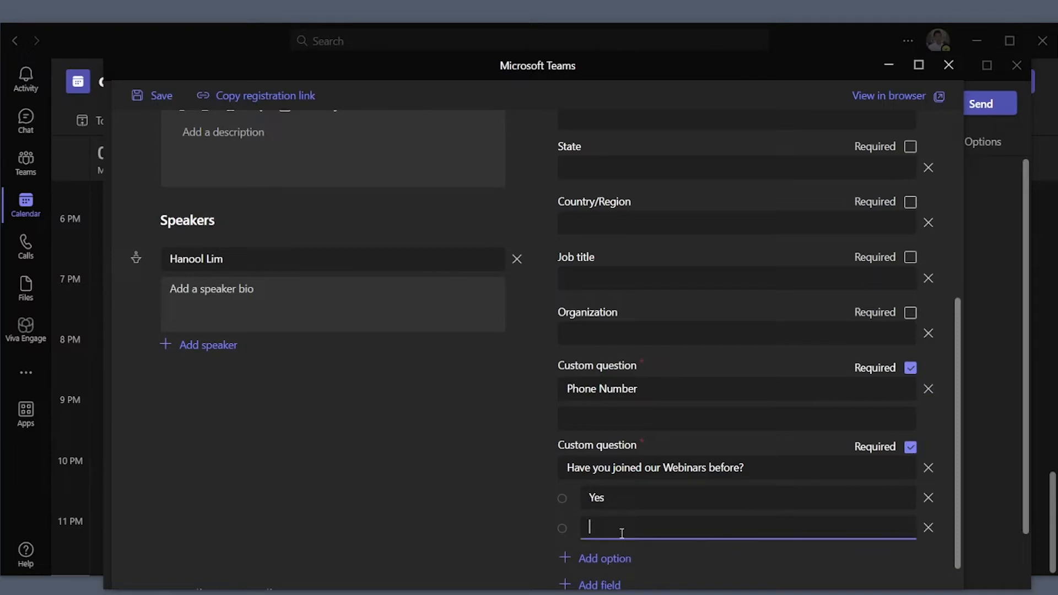
text(No)
click(493, 533)
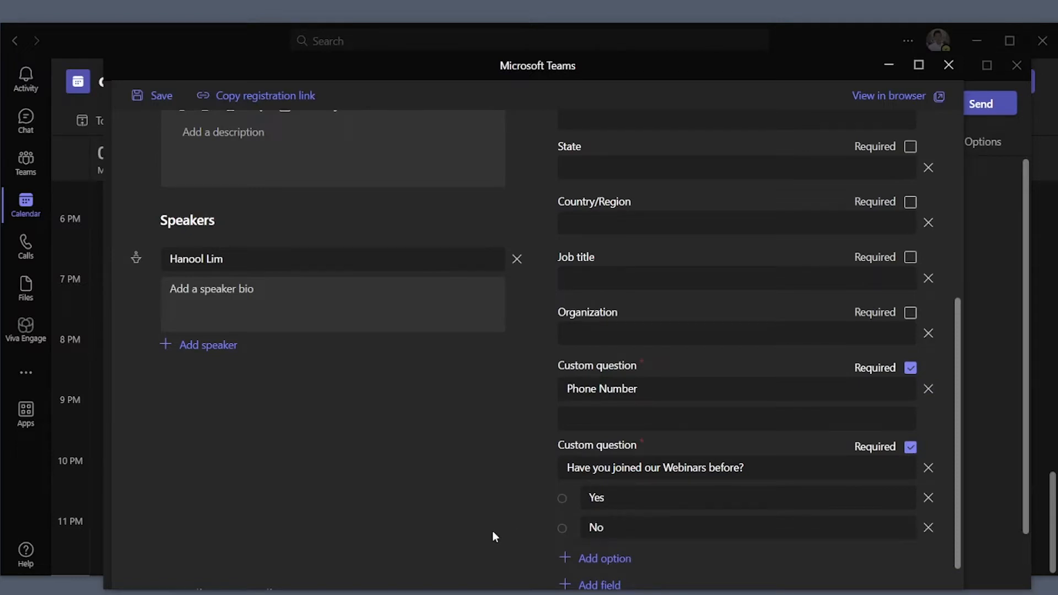
click(145, 100)
click(296, 97)
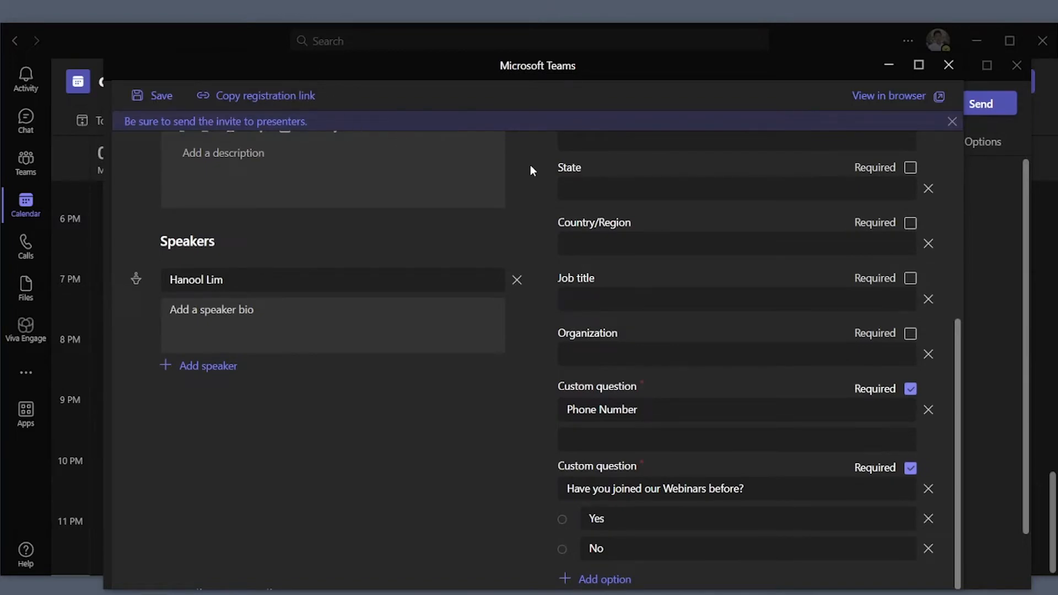
- Minimize the registration form preview and the New webinar window
scroll(530, 164, up, 6)
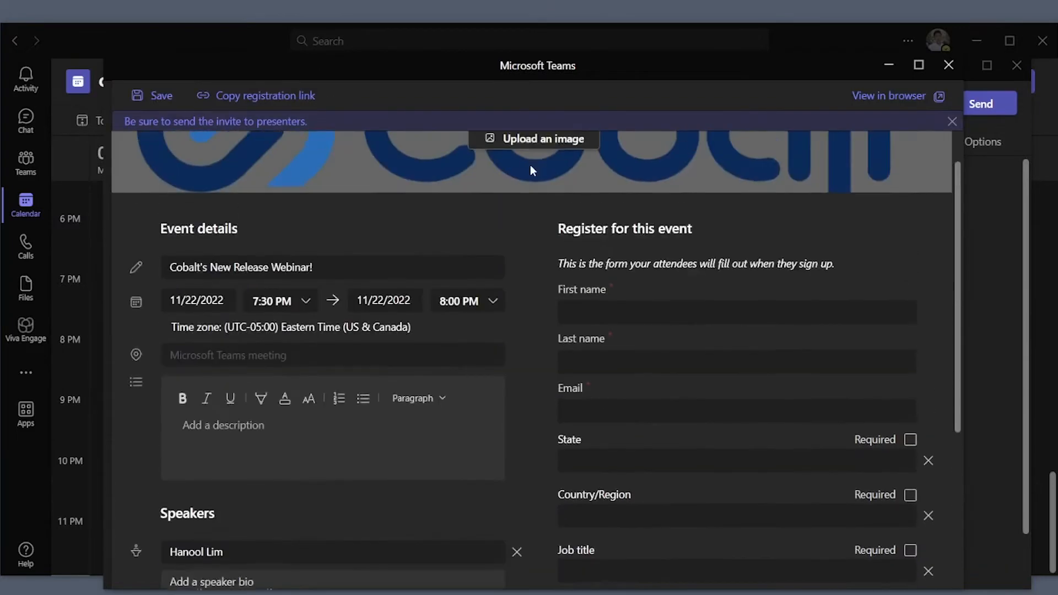
click(887, 65)
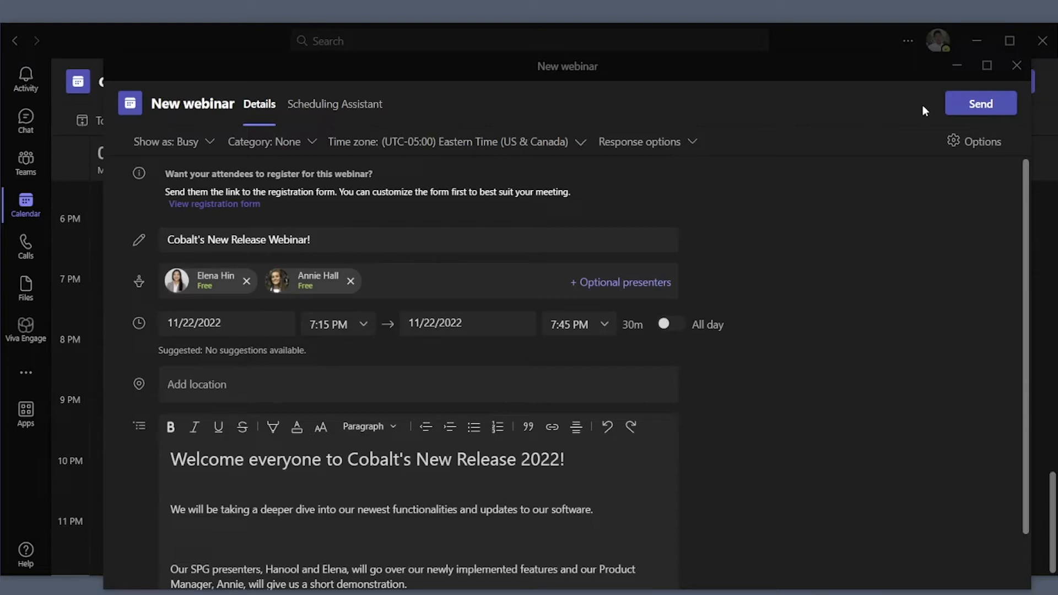
click(957, 66)
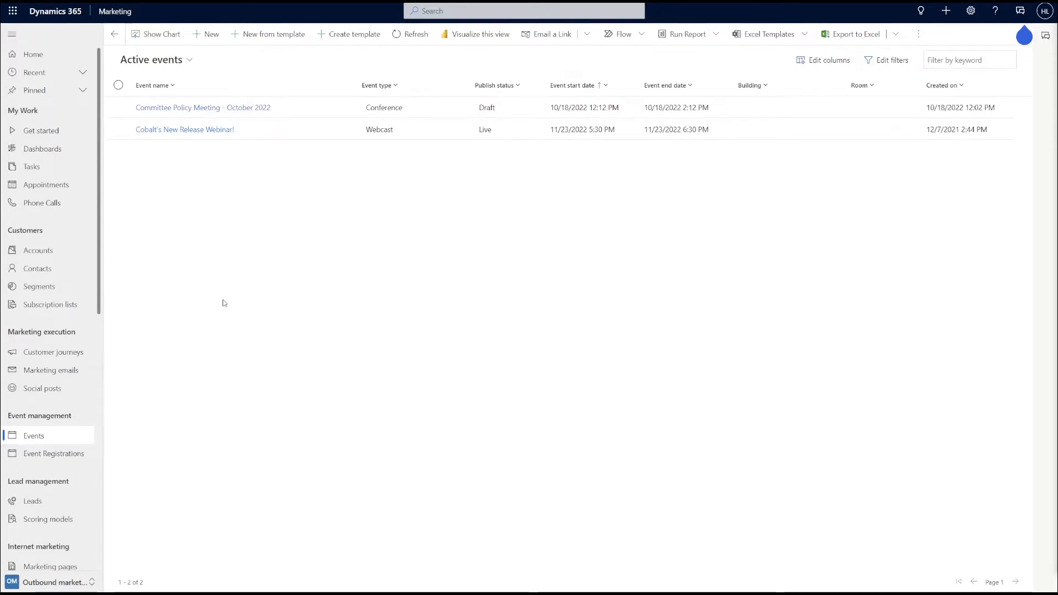
- Open the Cobalt's New Release Webinar! event and confirm Teams Webinars streaming and its Teams URL
click(204, 134)
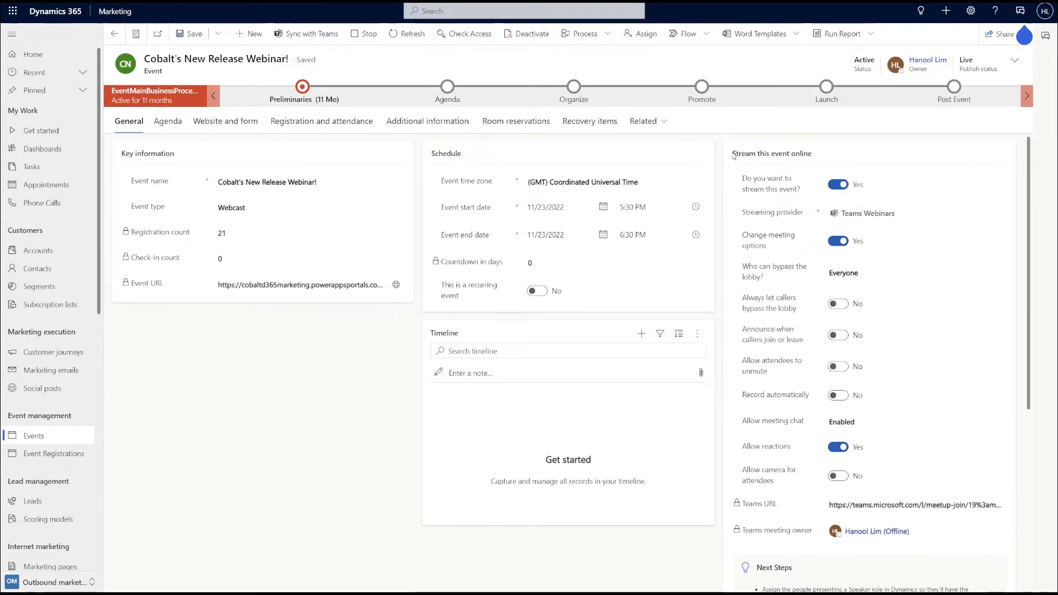
drag(732, 153, 829, 159)
click(829, 159)
click(948, 213)
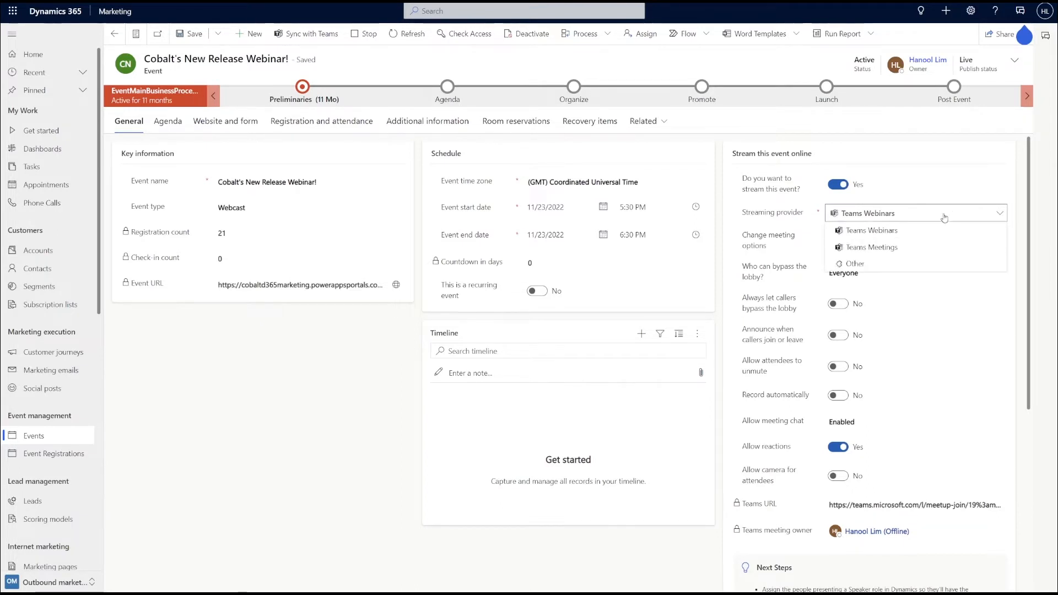
click(937, 231)
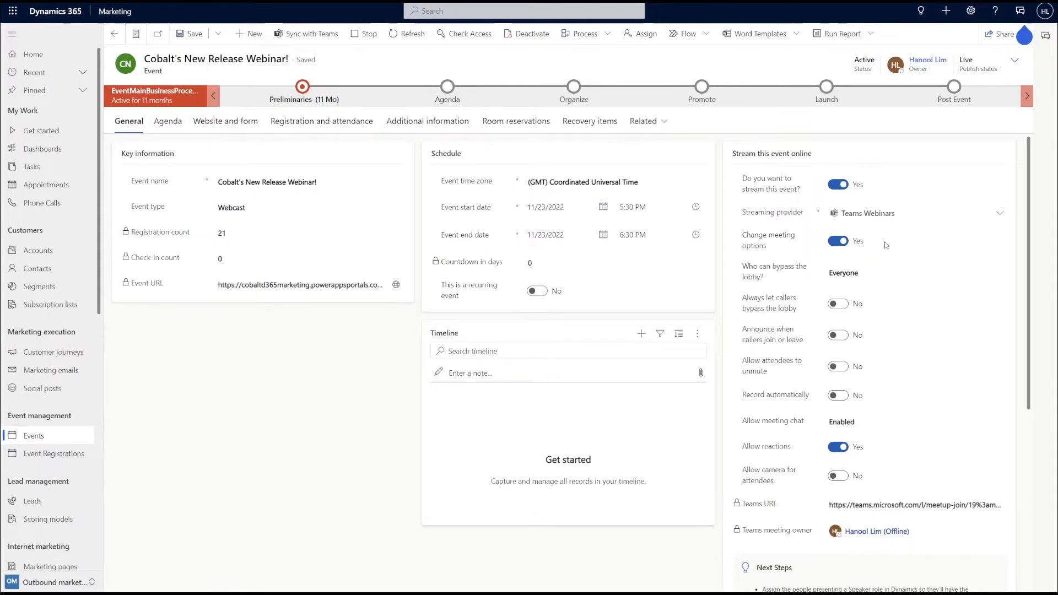
scroll(886, 244, down, 1)
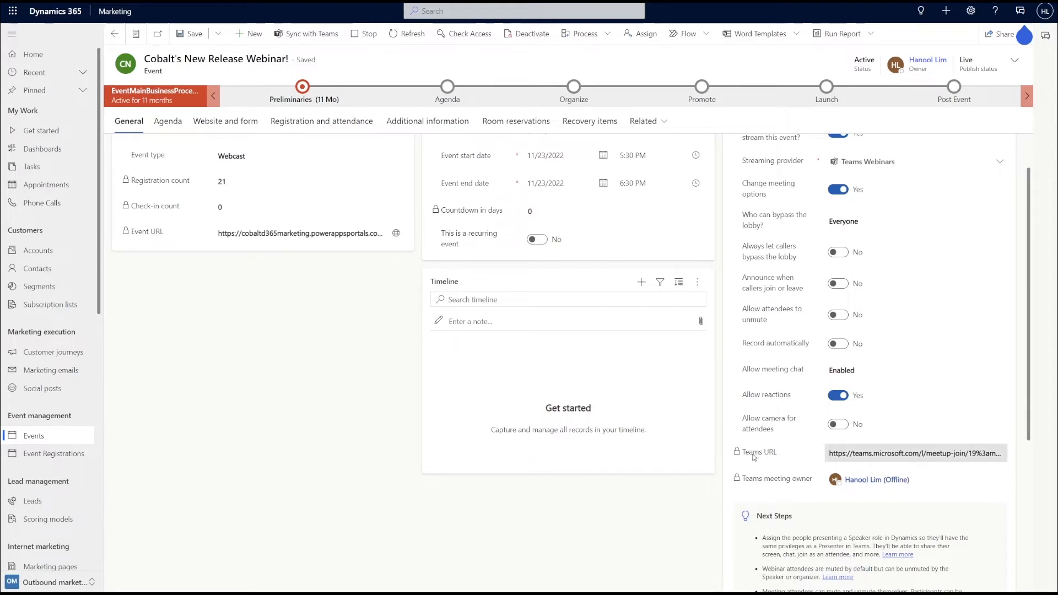
drag(777, 454, 744, 455)
click(789, 452)
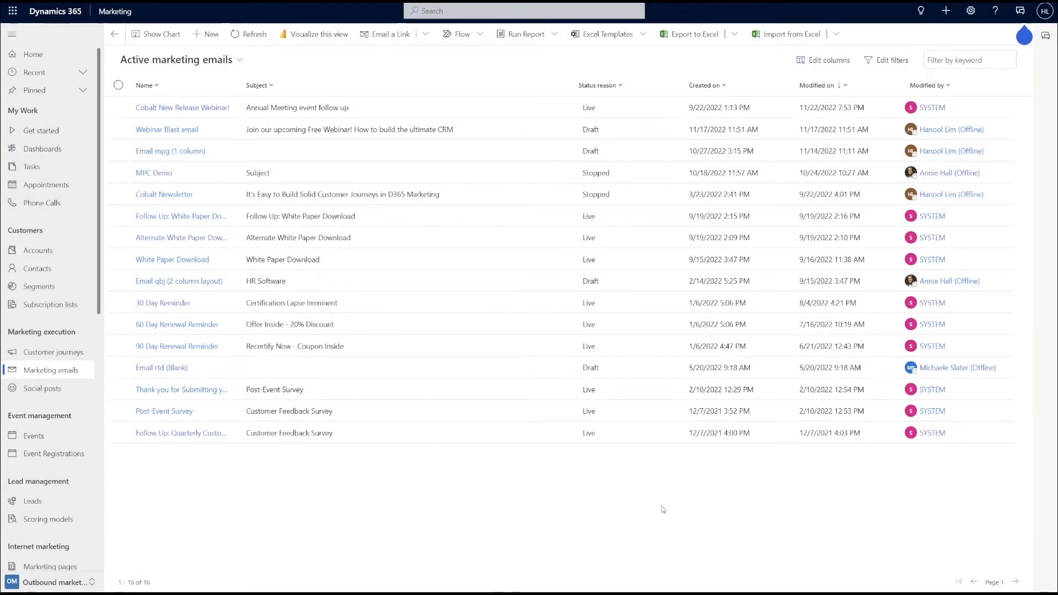
- Open the Webinar Blast email draft headed 'How to Build the Ultimate CRM!' for editing
click(78, 584)
click(78, 584)
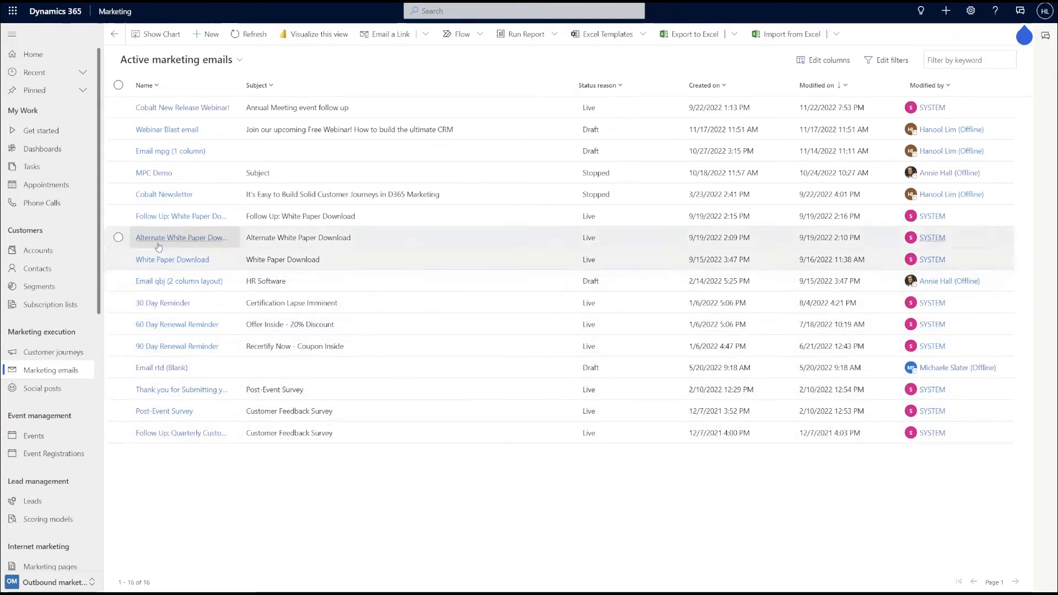
click(170, 130)
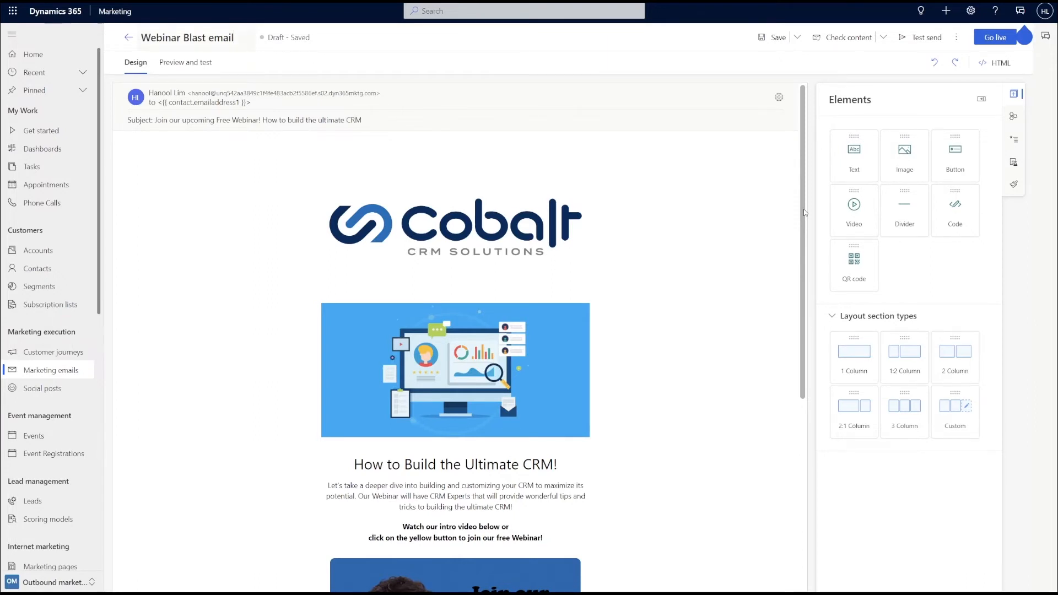
- Check that the Join our Webinar Here! button links to the Cobalt Webinar Teams event
drag(804, 212, 807, 297)
scroll(807, 297, down, 2)
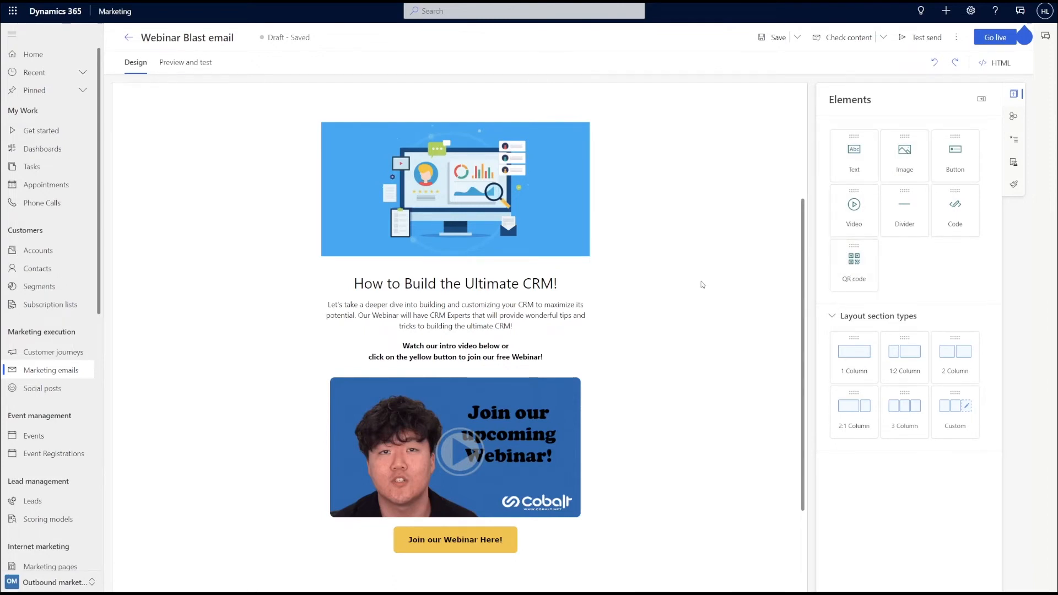
scroll(701, 285, down, 1)
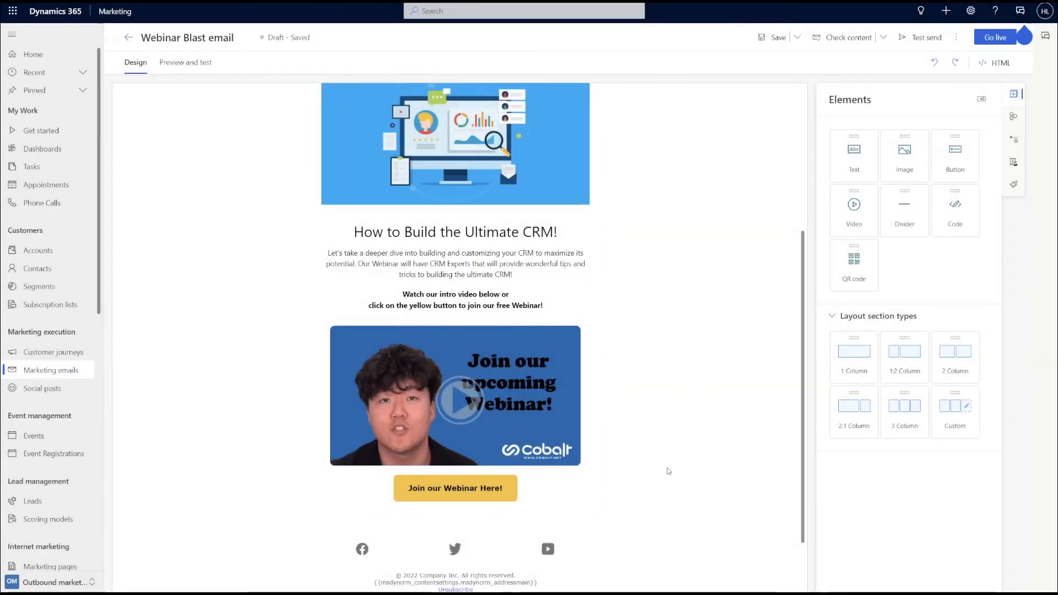
click(506, 489)
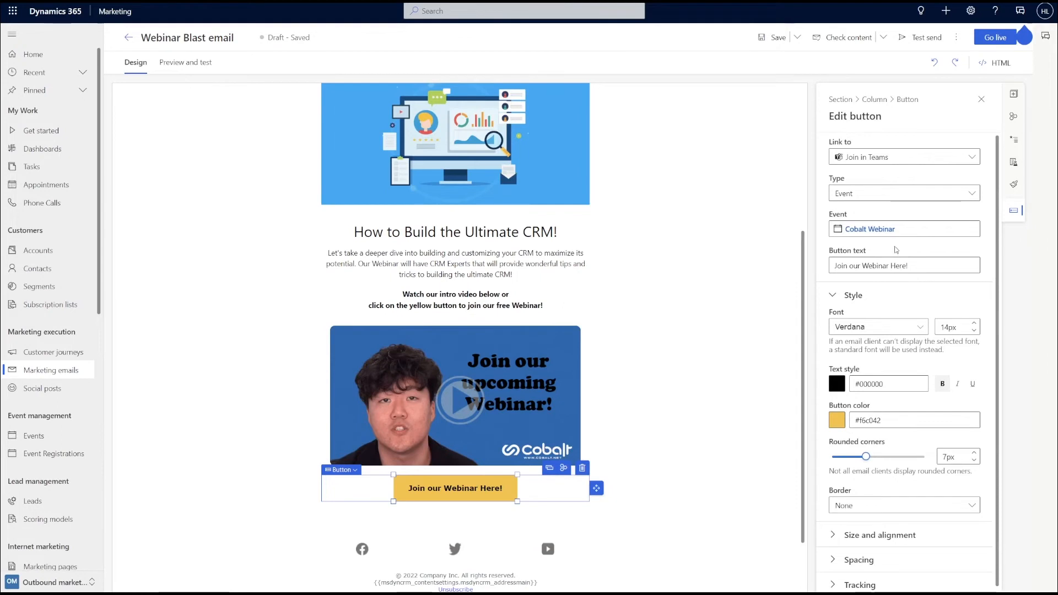
scroll(771, 291, up, 4)
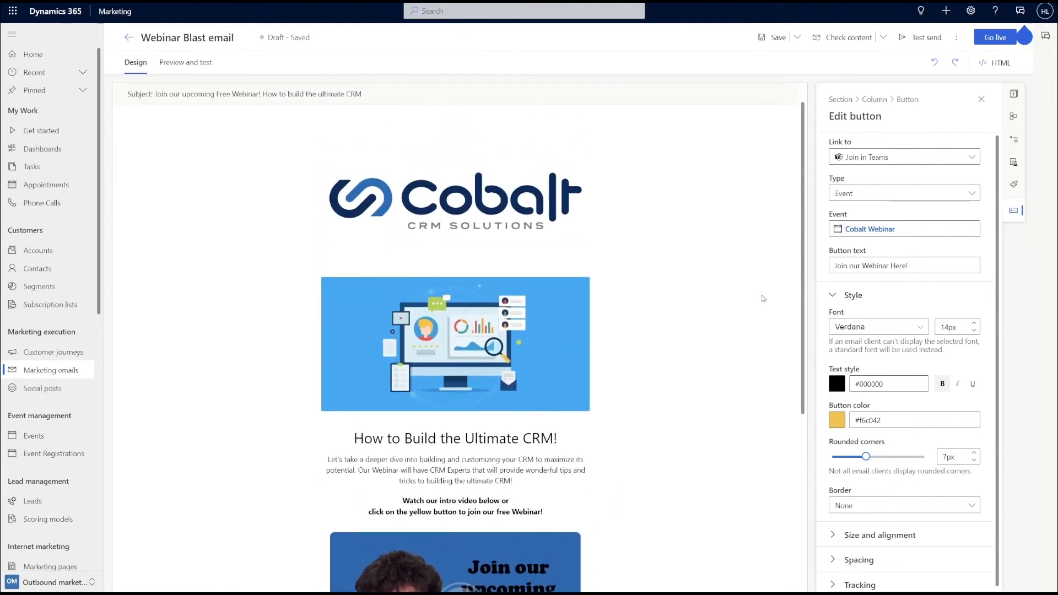
click(764, 226)
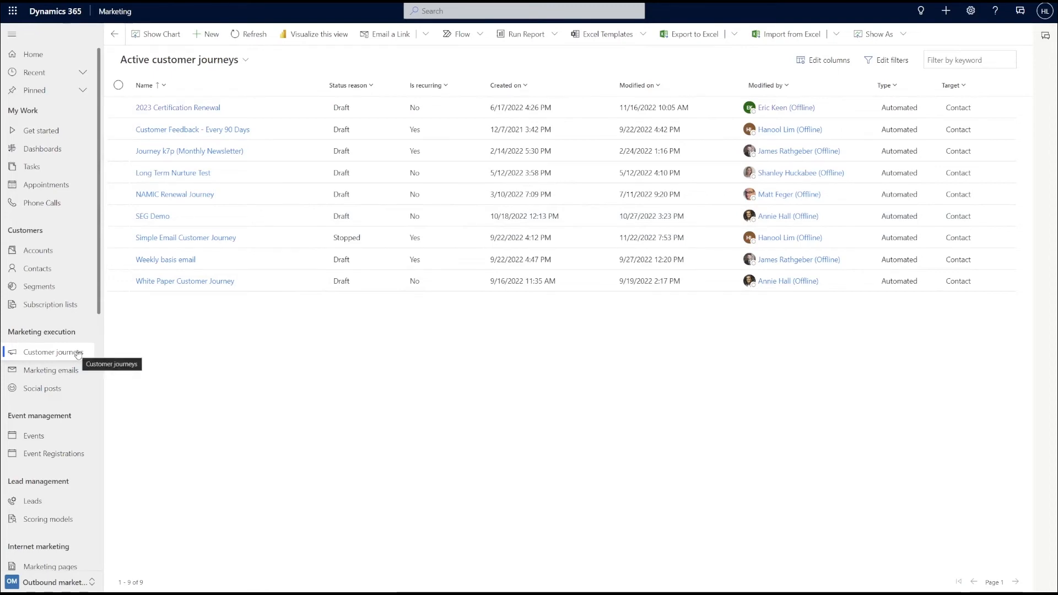
- Open the Simple Email Customer Journey and preview its DMV Residents - Event Registrants segment
click(194, 238)
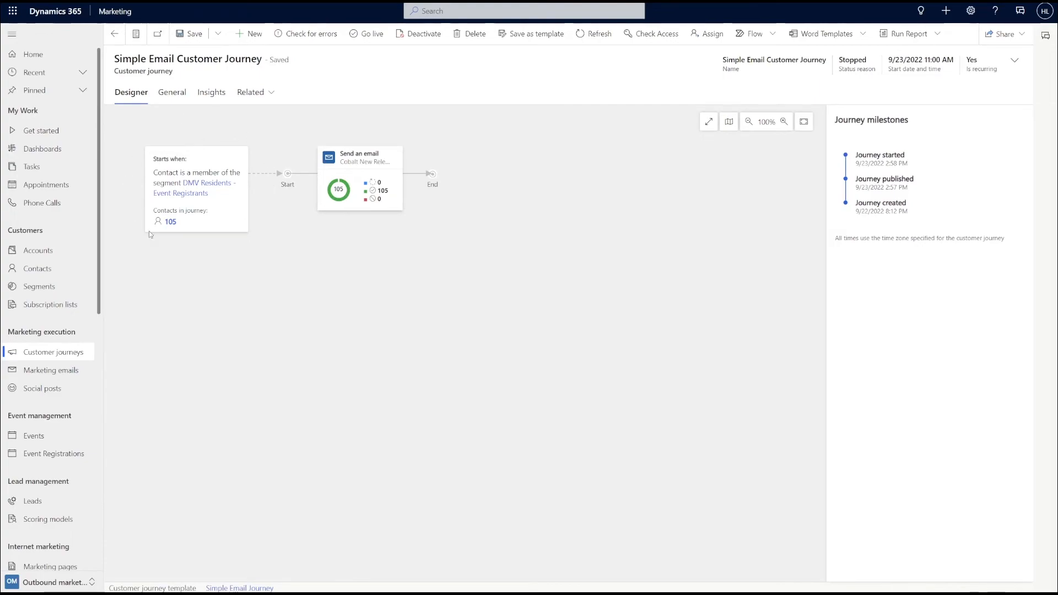
click(197, 184)
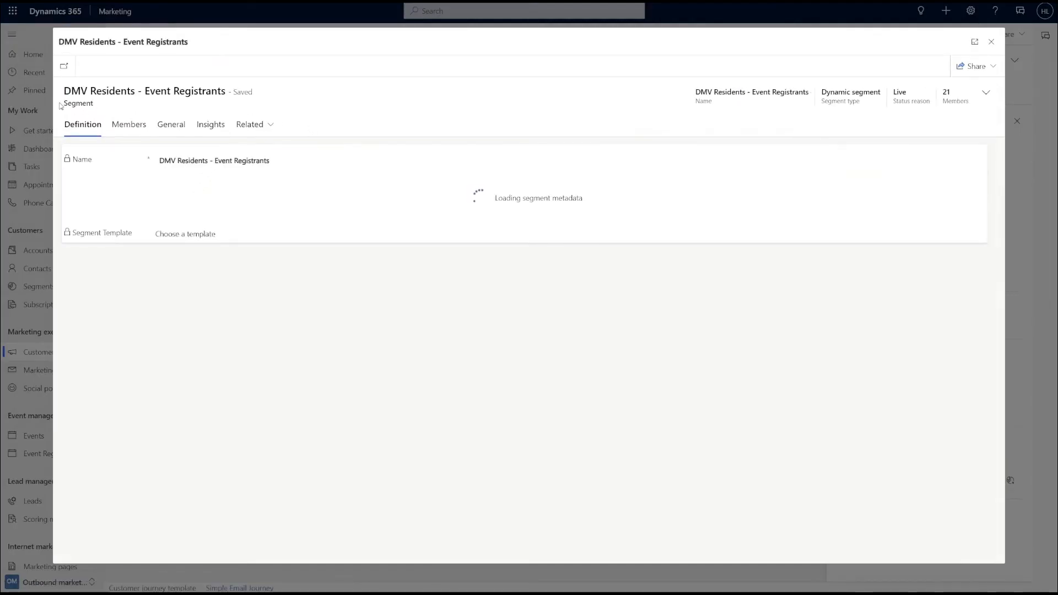
drag(61, 104, 100, 107)
click(100, 108)
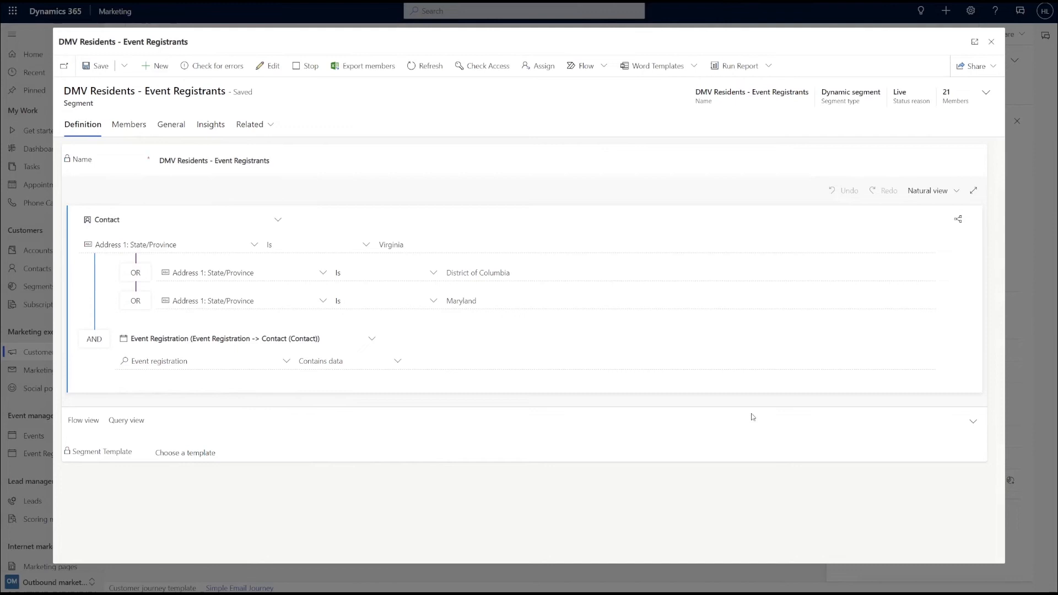
click(991, 43)
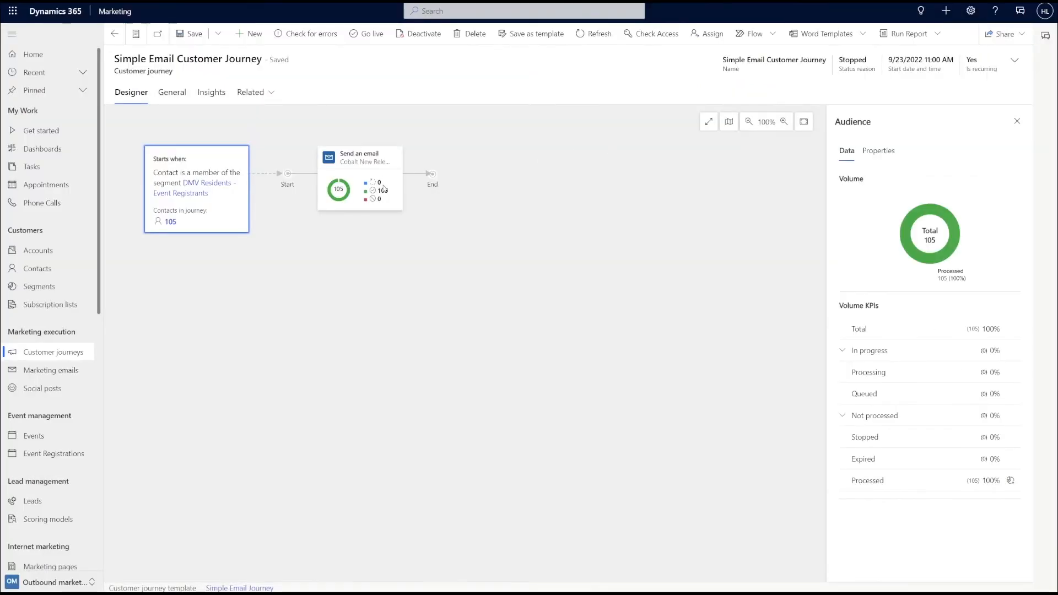
- Review the delivery results of the journey's Send an email step
click(382, 188)
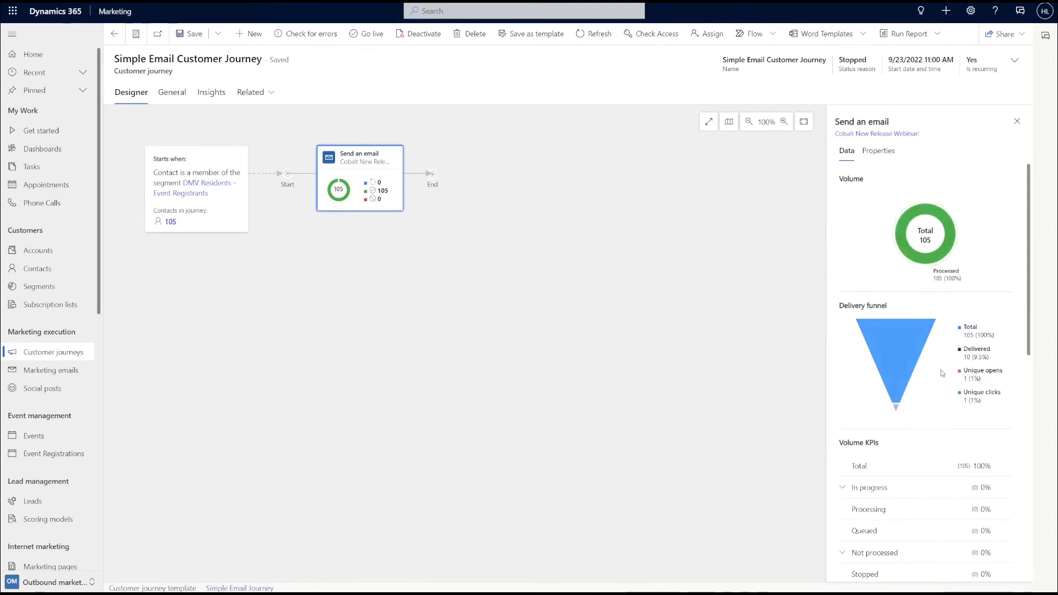
drag(1033, 292, 1025, 258)
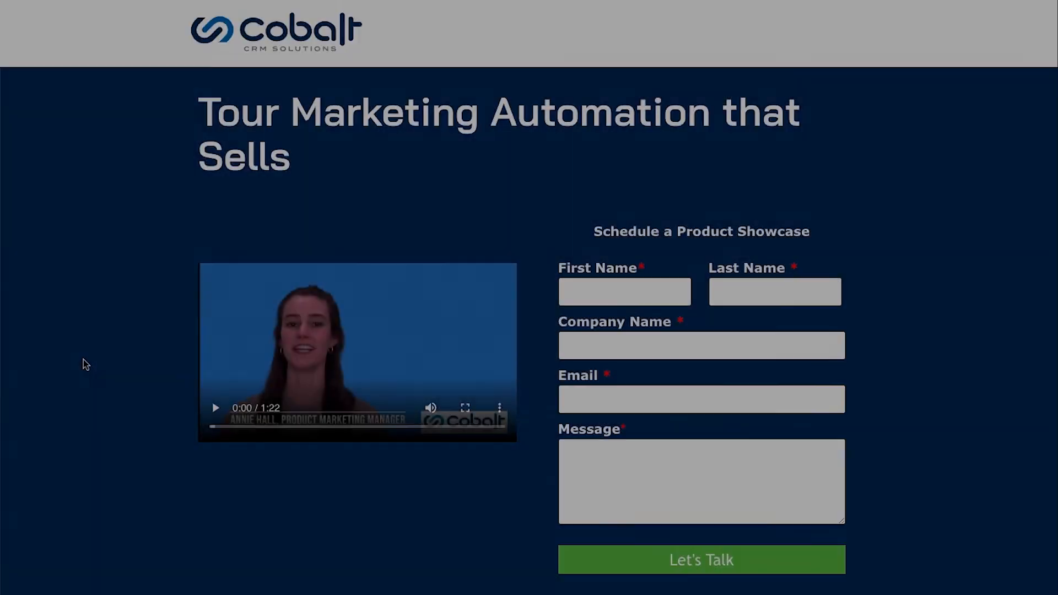
scroll(82, 362, down, 1)
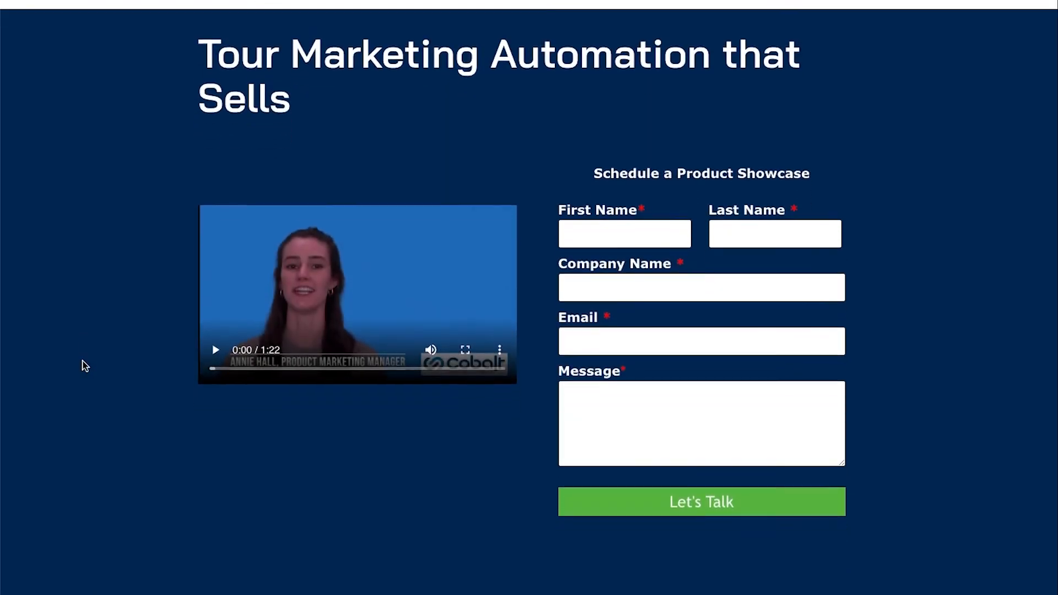